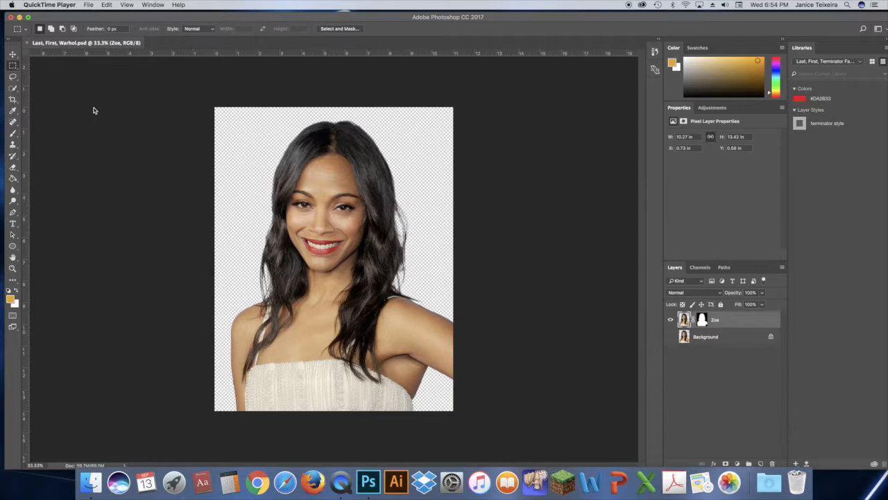
Step: Apply the Zoe layer's mask and briefly toggle the Background layer's visibility to check the cutout
left_click(703, 321)
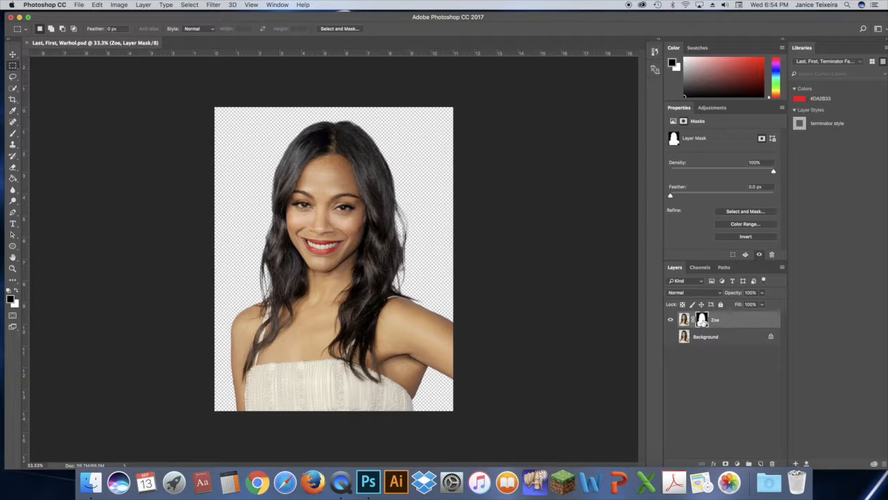
right_click(702, 321)
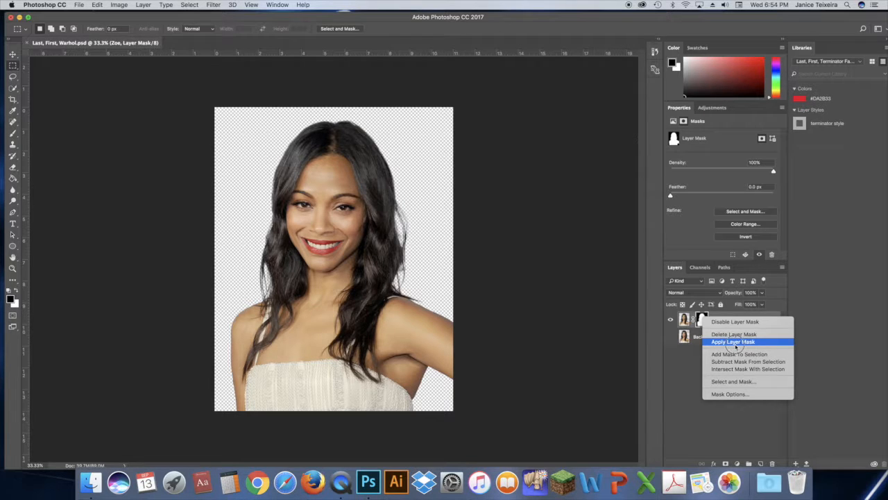
left_click(734, 342)
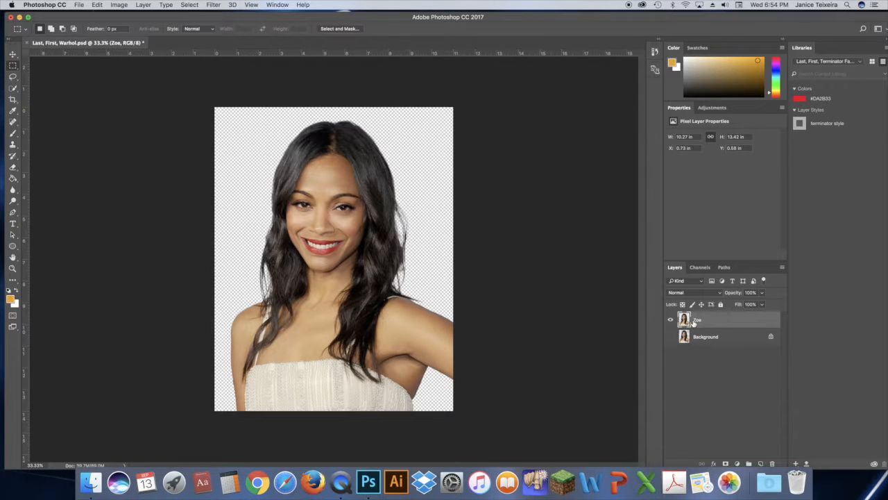
left_click(671, 337)
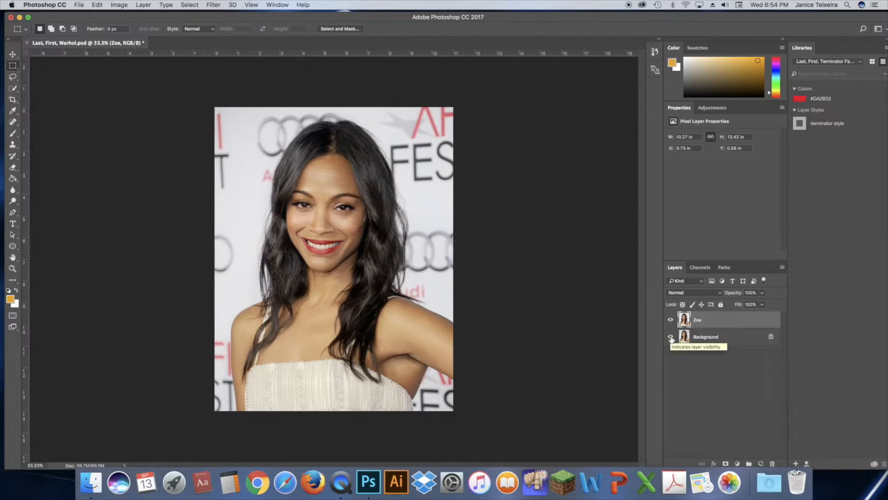
left_click(671, 337)
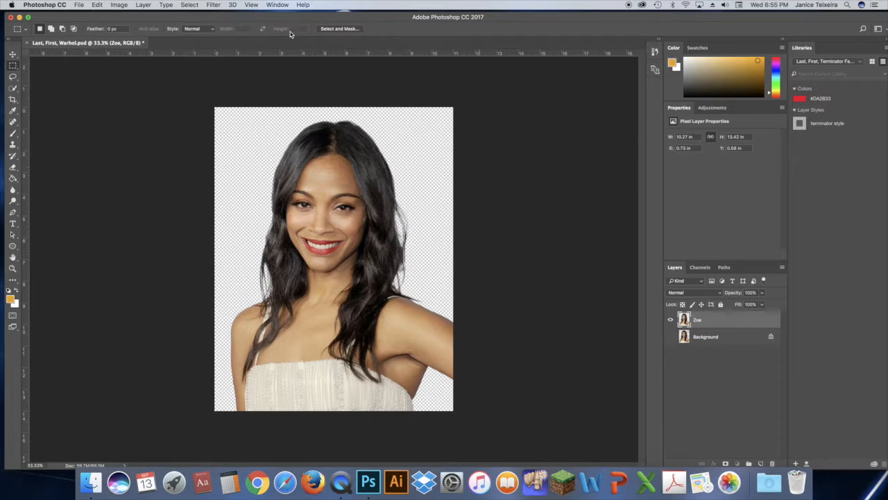
Step: Convert the Zoe layer to grayscale with a default Black & White adjustment
left_click(120, 5)
mouse_move(131, 30)
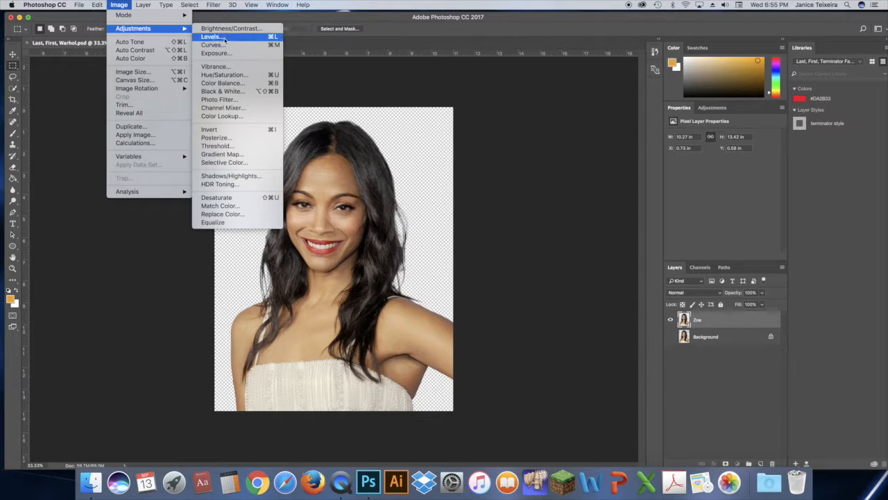
left_click(234, 92)
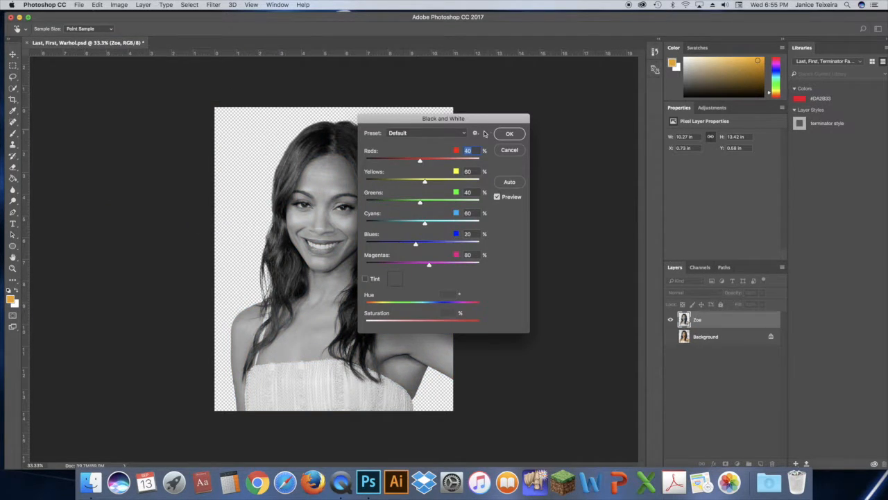
left_click(507, 135)
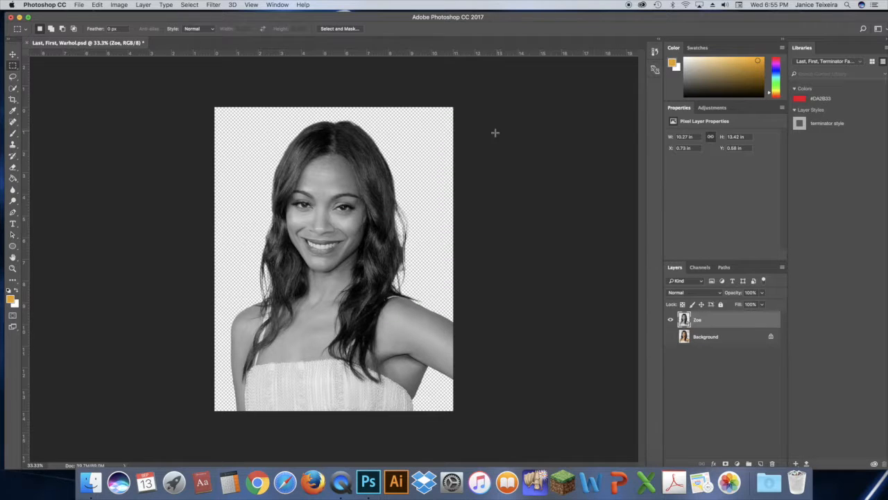
Step: Duplicate the Zoe layer and rename the copy Hair
left_click_drag(722, 318, 760, 463)
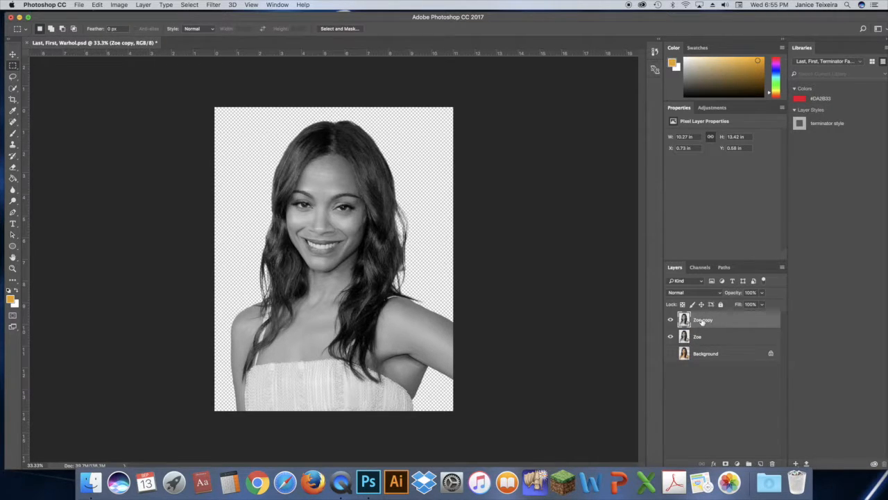
double_click(702, 320)
type("Hair")
key("Return")
Step: Apply Levels to the Hair layer with input levels 15, 1.87 and 73
left_click(118, 5)
mouse_move(132, 33)
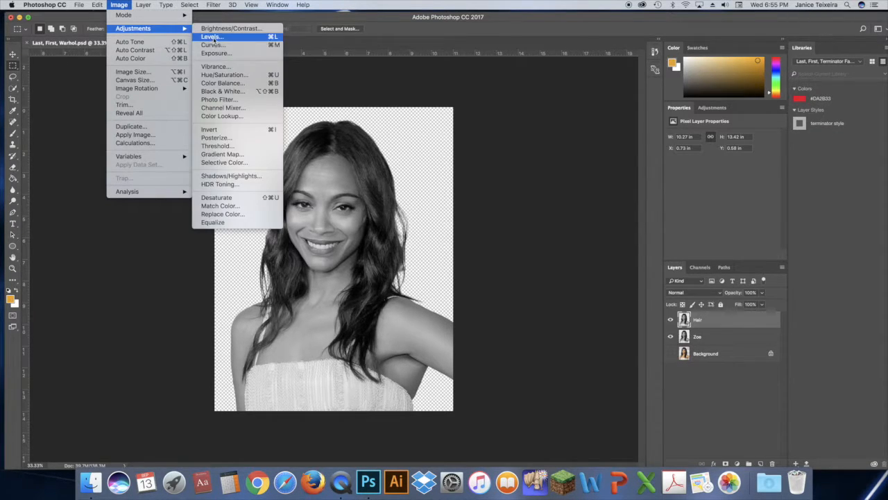
left_click(211, 37)
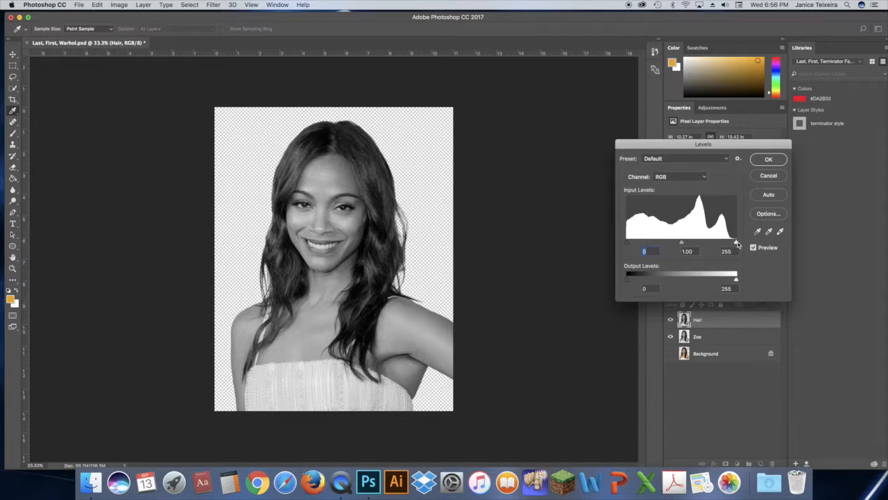
left_click_drag(736, 243, 637, 243)
left_click_drag(717, 243, 687, 246)
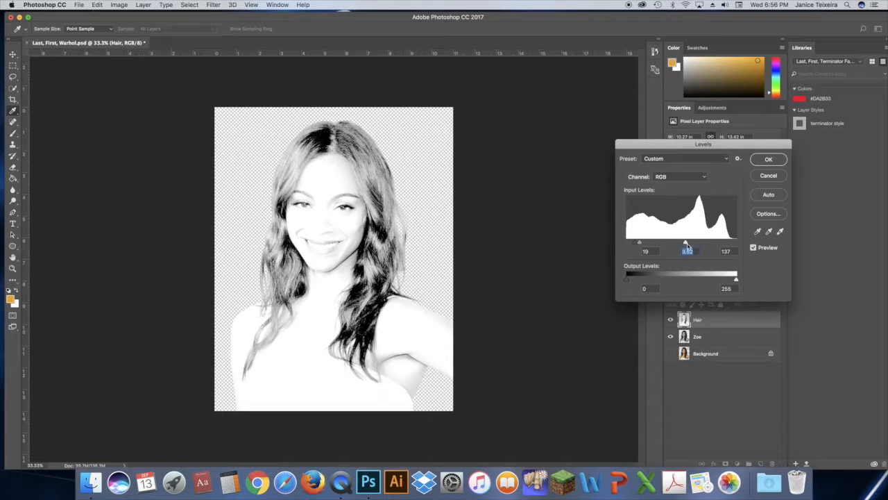
left_click_drag(685, 244, 640, 243)
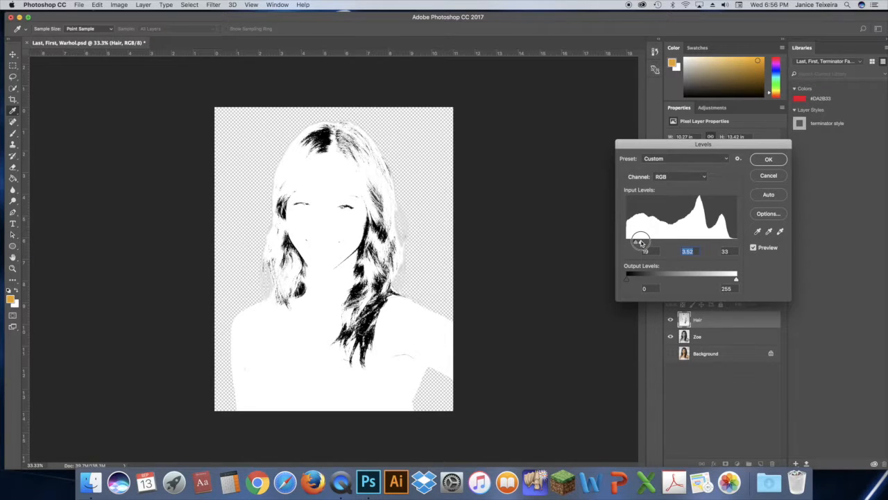
mouse_move(640, 243)
left_mouse_down()
mouse_move(658, 241)
mouse_move(640, 242)
left_mouse_up()
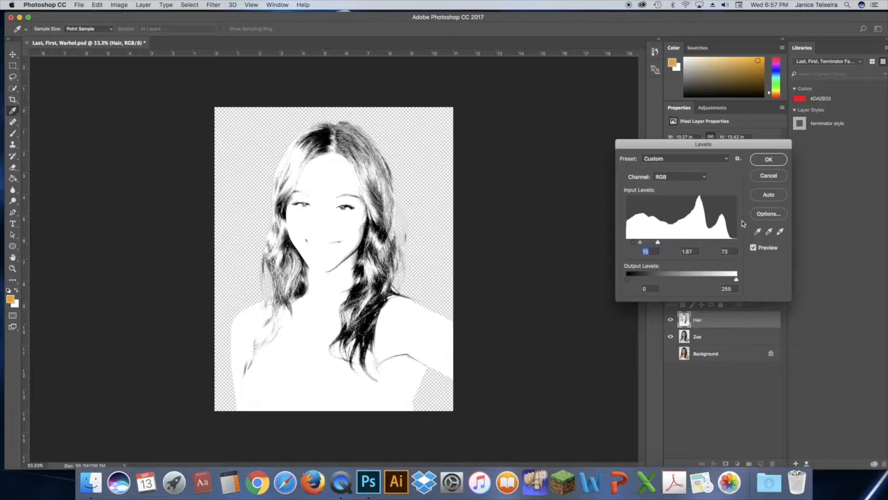
left_click(768, 160)
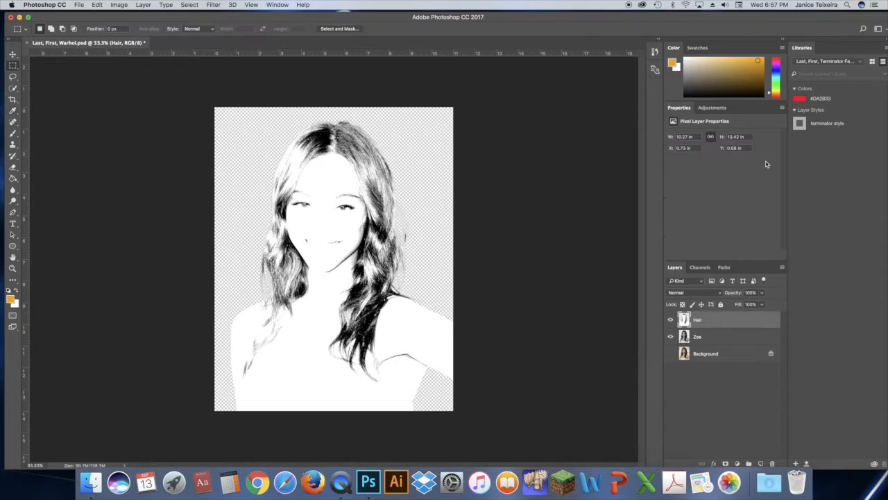
Step: Hide the Hair layer and apply Levels to the Zoe layer with input levels 19, 2.40 and 170
left_click(671, 319)
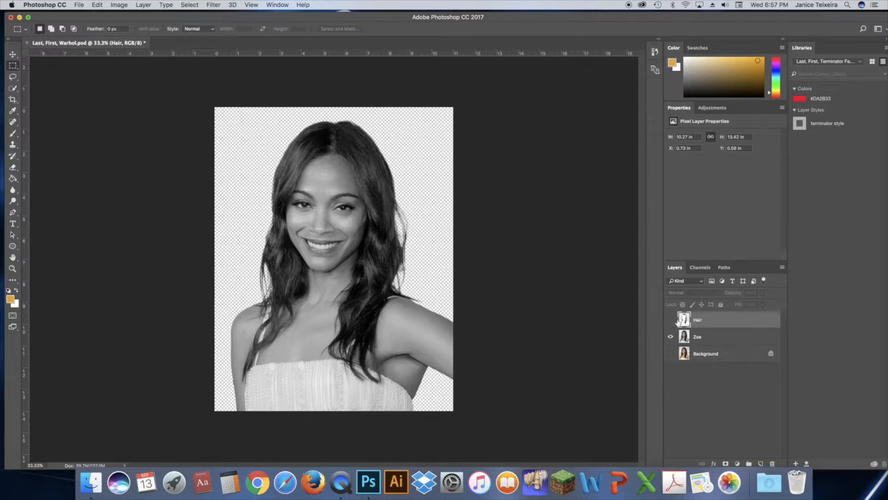
left_click(709, 338)
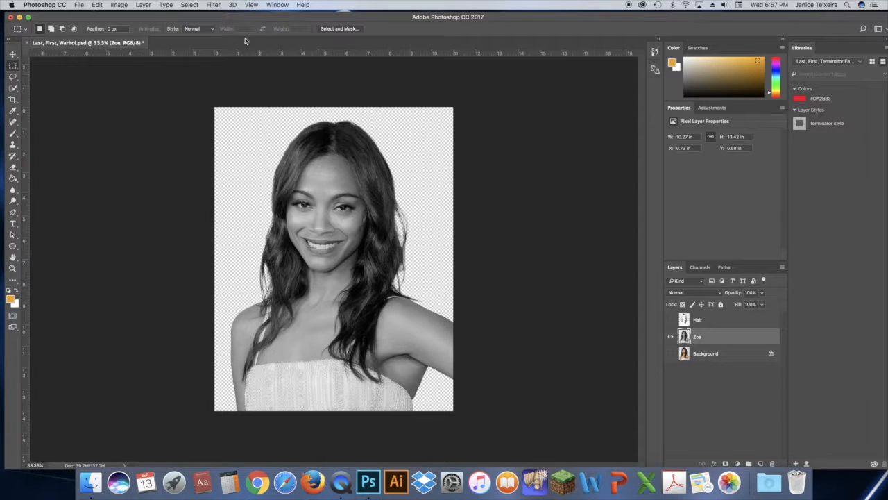
left_click(125, 7)
mouse_move(141, 33)
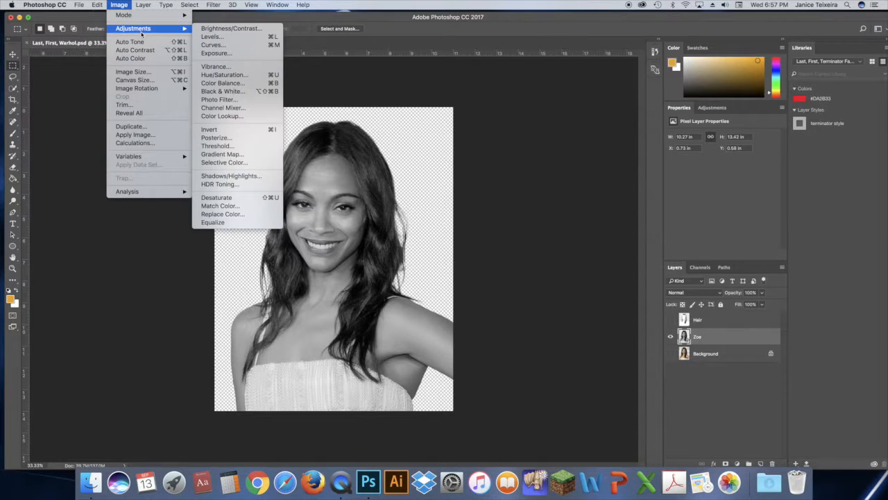
left_click(211, 36)
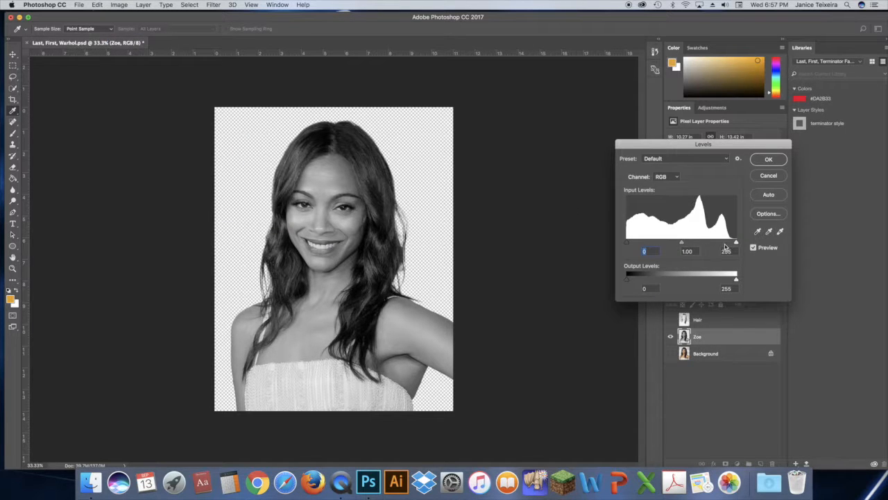
left_click_drag(736, 242, 657, 243)
left_click_drag(723, 244, 701, 244)
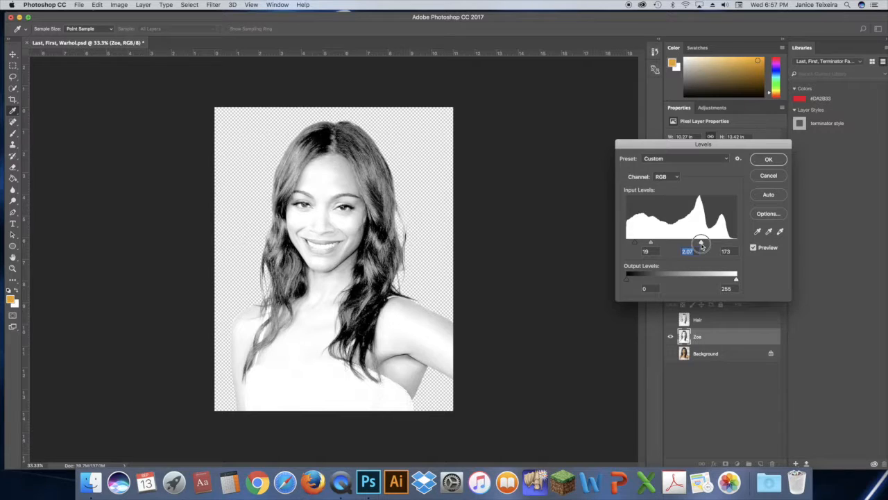
left_click_drag(701, 244, 700, 244)
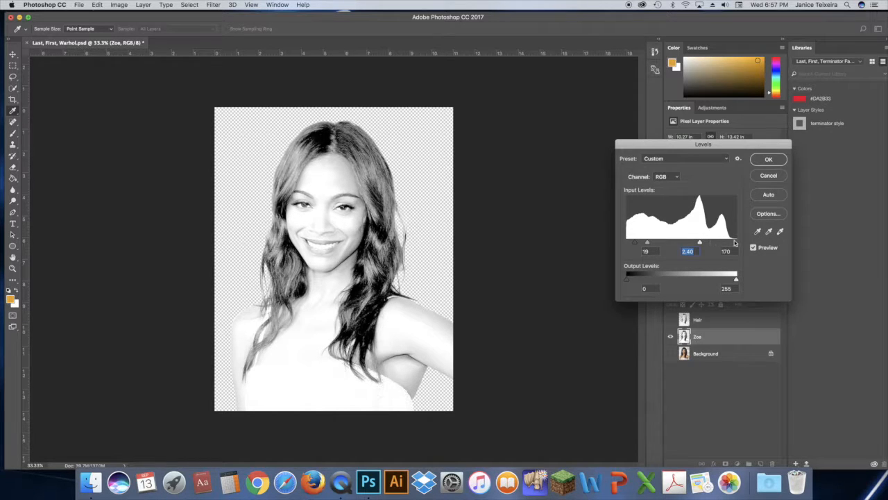
left_click(769, 160)
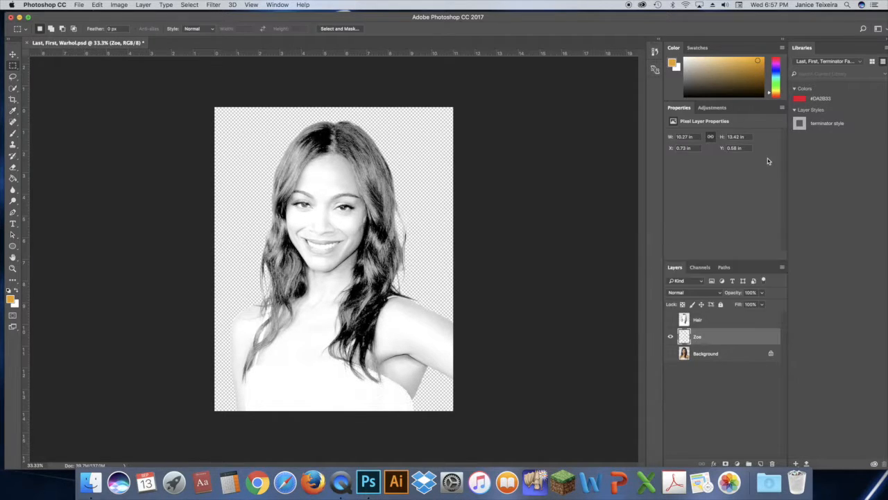
Step: Show and select the Hair layer, hide the Zoe layer, and show the Background layer
left_click(670, 320)
left_click(670, 320)
left_click(670, 320)
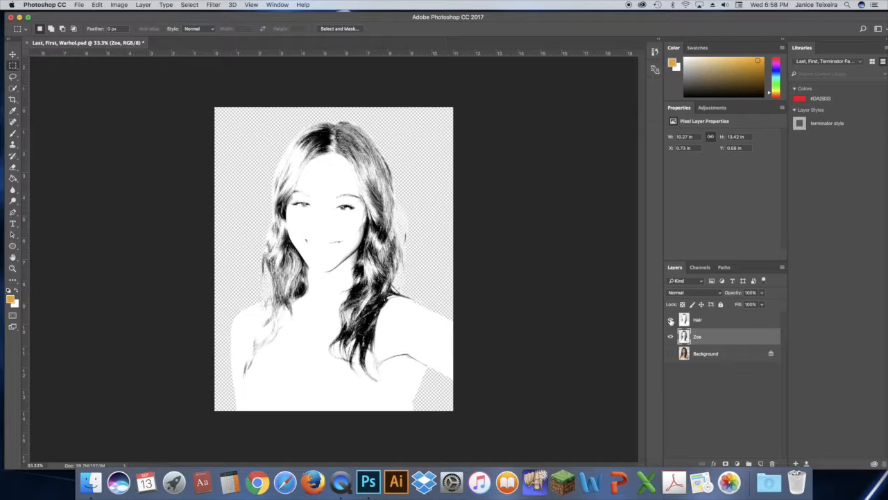
left_click(718, 320)
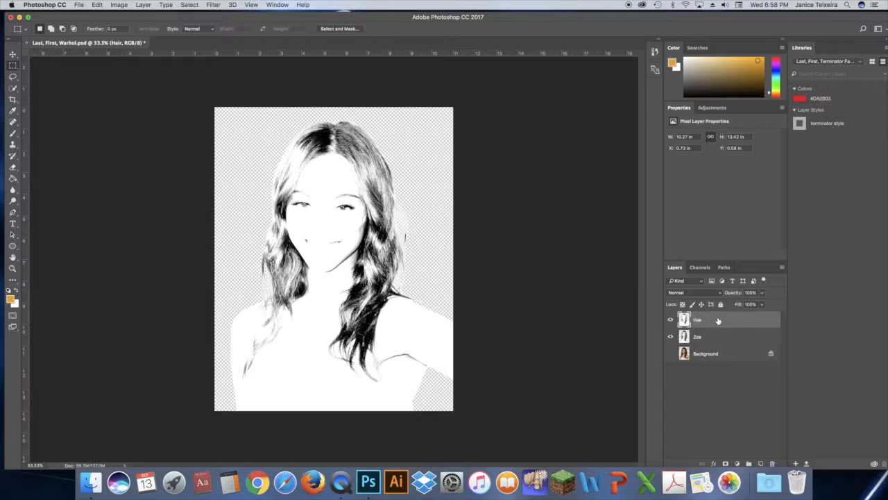
left_click(670, 337)
left_click(670, 354)
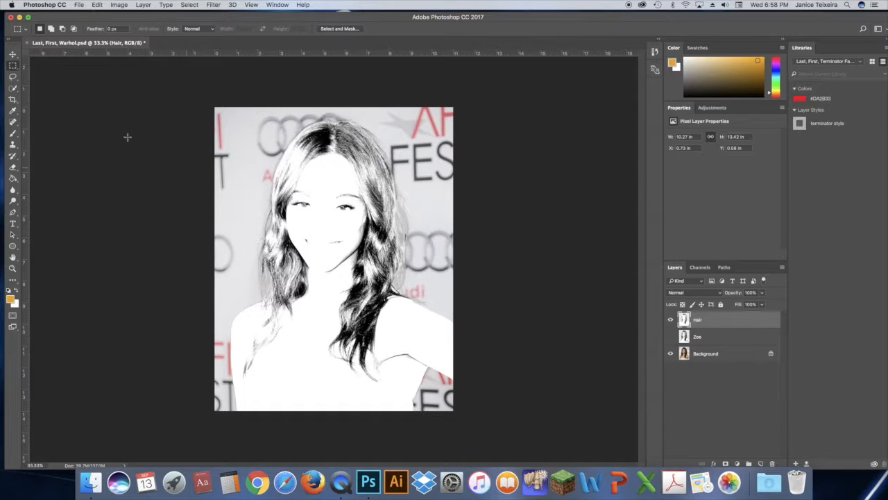
Step: Choose the Eraser tool with a soft round brush preset
left_click(14, 168)
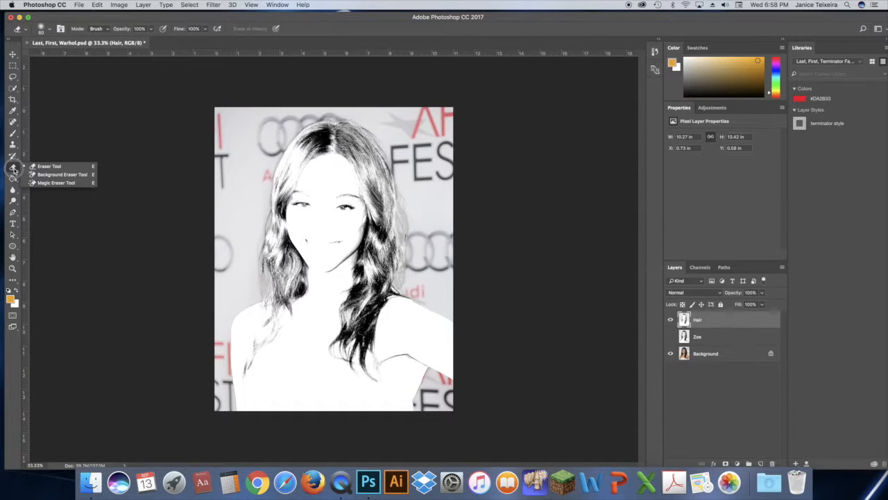
left_click(49, 167)
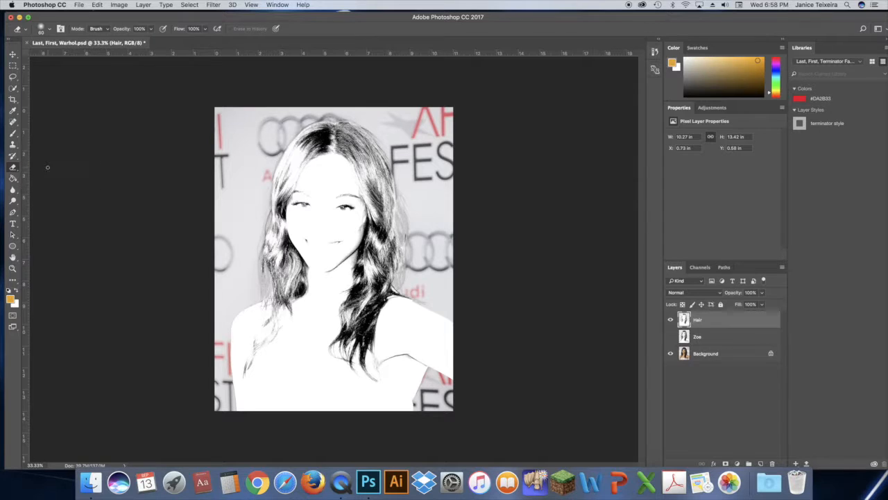
left_click(49, 31)
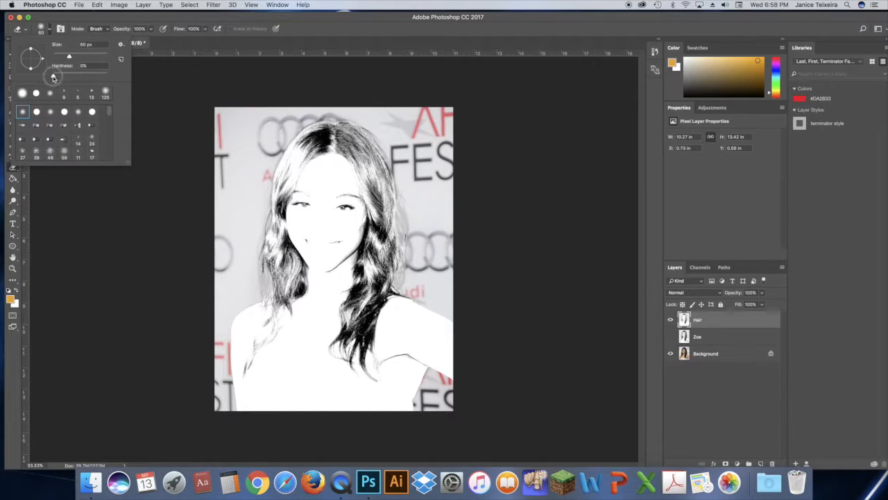
left_click(22, 92)
key("Return")
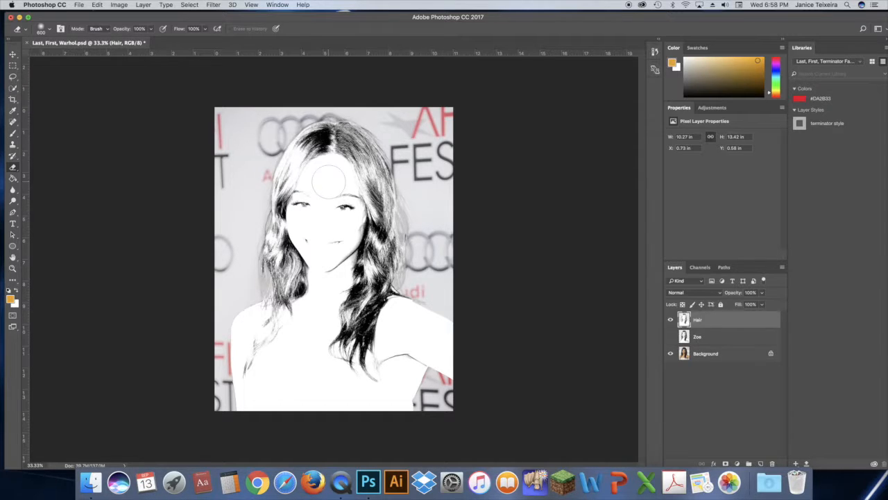
Step: Erase the high-contrast Hair layer over the face, neck and chest with a large soft eraser, reducing its size
key("bracketright")
left_click(328, 183)
mouse_move(327, 184)
left_mouse_down()
mouse_move(324, 236)
mouse_move(325, 189)
mouse_move(313, 205)
mouse_move(319, 222)
left_mouse_up()
key("bracketleft")
key("bracketleft")
key("bracketleft")
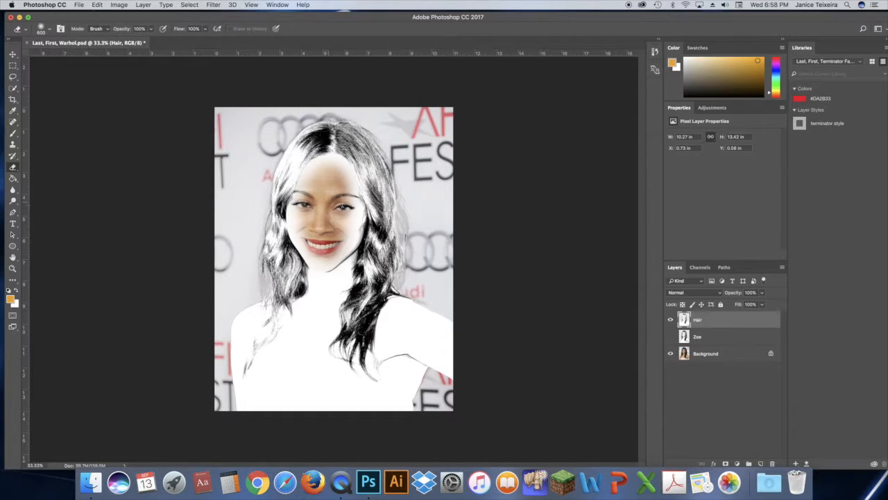
mouse_move(328, 168)
left_mouse_down()
mouse_move(343, 191)
mouse_move(336, 179)
mouse_move(328, 186)
mouse_move(323, 166)
mouse_move(316, 169)
mouse_move(303, 202)
mouse_move(318, 238)
mouse_move(308, 240)
mouse_move(295, 216)
mouse_move(319, 175)
mouse_move(338, 168)
mouse_move(347, 205)
mouse_move(324, 271)
mouse_move(329, 187)
mouse_move(319, 272)
mouse_move(329, 290)
mouse_move(344, 212)
mouse_move(252, 403)
mouse_move(384, 408)
mouse_move(451, 326)
mouse_move(442, 321)
mouse_move(413, 375)
mouse_move(404, 331)
mouse_move(220, 373)
mouse_move(233, 326)
left_mouse_up()
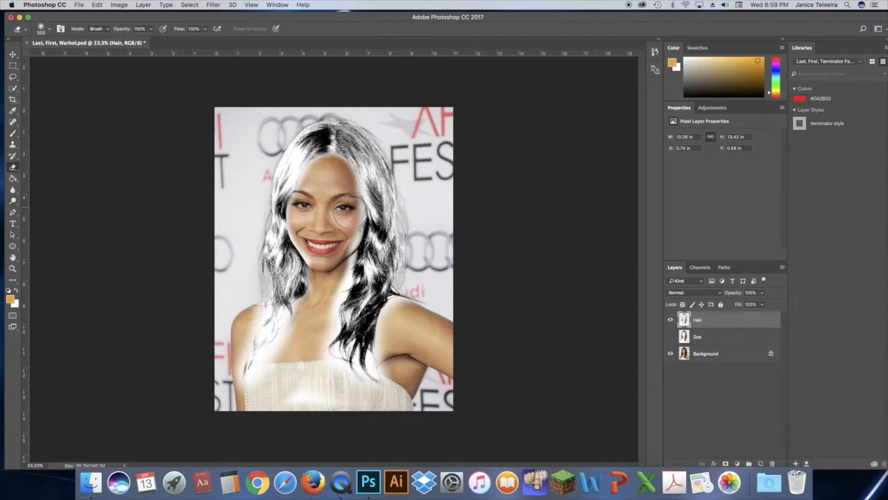
left_click(316, 170, "super")
mouse_move(320, 163)
left_mouse_down()
mouse_move(289, 257)
mouse_move(315, 392)
mouse_move(286, 196)
mouse_move(362, 154)
mouse_move(392, 228)
mouse_move(385, 340)
mouse_move(401, 194)
mouse_move(385, 286)
mouse_move(336, 409)
mouse_move(295, 444)
left_mouse_up()
key("bracketleft")
key("bracketleft")
key("bracketleft")
key("bracketleft")
left_click_drag(377, 341, 340, 451)
mouse_move(501, 427)
left_mouse_down()
mouse_move(458, 422)
mouse_move(492, 420)
left_mouse_up()
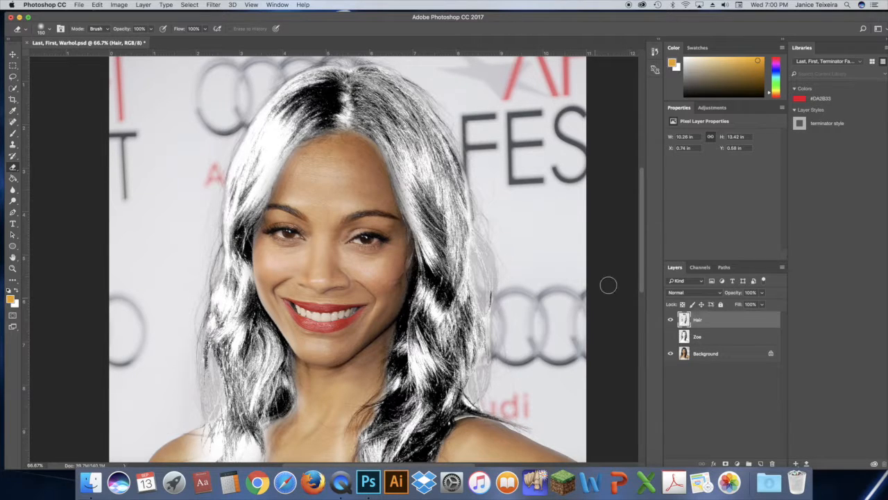
Step: Erase the remaining white overlay on the neck, chest and dress edge of the Hair layer, resizing the eraser
left_click_drag(641, 271, 641, 315)
mouse_move(346, 284)
left_mouse_down()
mouse_move(327, 381)
mouse_move(246, 351)
mouse_move(210, 435)
mouse_move(167, 466)
mouse_move(179, 306)
mouse_move(147, 422)
mouse_move(190, 284)
left_mouse_up()
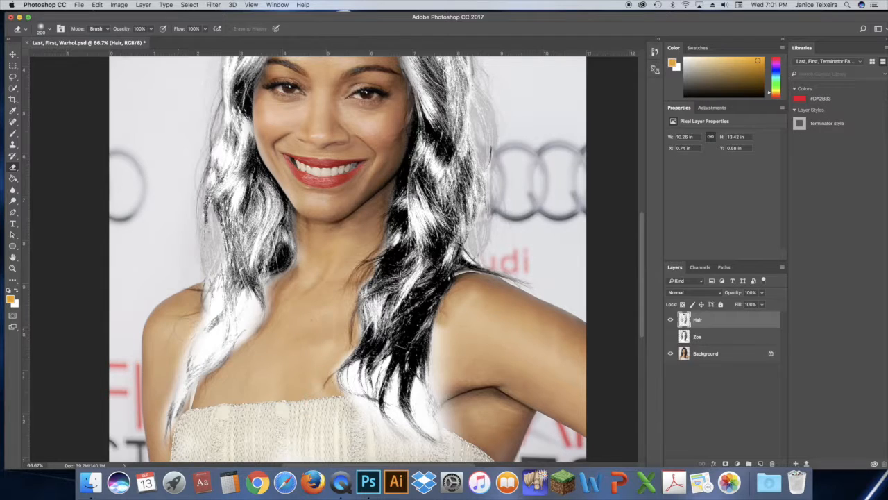
left_click_drag(363, 412, 377, 428)
key("bracketleft")
key("bracketleft")
key("bracketleft")
key("bracketleft")
key("bracketleft")
key("bracketleft")
mouse_move(421, 405)
left_mouse_down()
mouse_move(417, 380)
mouse_move(429, 423)
left_mouse_up()
left_click_drag(435, 358, 434, 371)
key("bracketright")
key("bracketright")
key("bracketright")
key("bracketright")
mouse_move(443, 332)
left_mouse_down()
mouse_move(436, 377)
mouse_move(448, 414)
left_mouse_up()
key("bracketright")
key("bracketright")
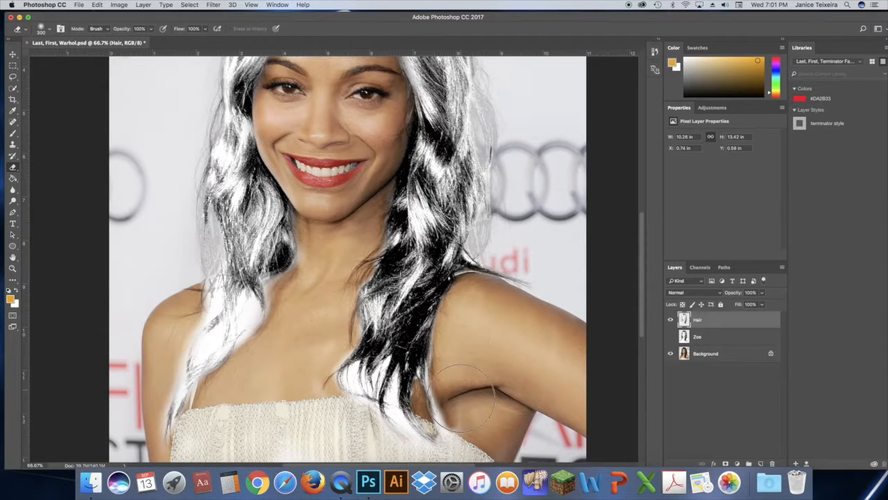
Step: Erase the white overlay between the hair and the arm, adjusting the eraser size
mouse_move(455, 381)
left_mouse_down()
mouse_move(444, 425)
mouse_move(347, 390)
mouse_move(367, 378)
mouse_move(368, 390)
mouse_move(381, 375)
mouse_move(378, 388)
mouse_move(383, 364)
mouse_move(373, 411)
mouse_move(429, 442)
mouse_move(394, 401)
mouse_move(393, 382)
mouse_move(386, 400)
left_mouse_up()
key("bracketleft")
key("bracketleft")
key("bracketleft")
key("bracketleft")
key("bracketleft")
key("bracketleft")
key("bracketleft")
key("bracketleft")
key("bracketleft")
key("bracketright")
key("bracketright")
key("bracketright")
key("bracketright")
key("bracketright")
key("bracketleft")
key("bracketleft")
key("bracketleft")
key("bracketleft")
key("bracketleft")
key("bracketleft")
key("bracketleft")
key("bracketleft")
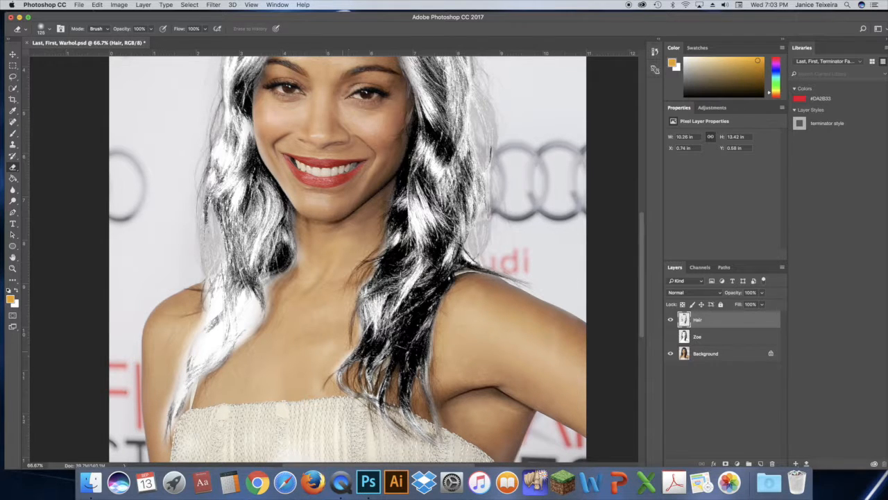
Step: Erase the remaining white near the chest on the Hair layer and show the Zoe layer instead of the Background
left_click_drag(344, 344, 328, 380)
left_click(671, 354)
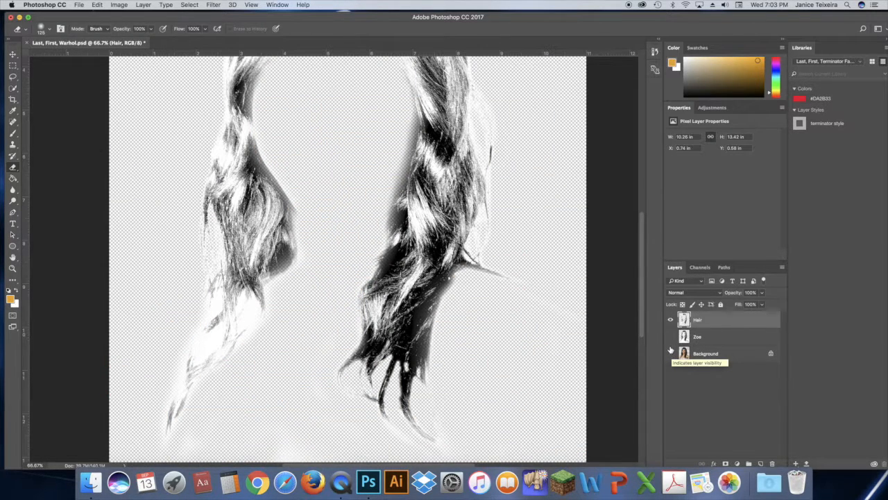
left_click(670, 337)
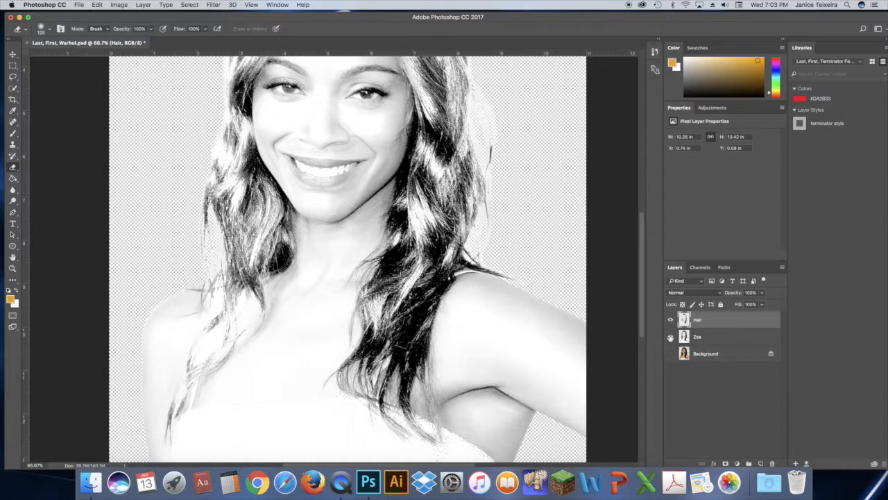
mouse_move(642, 308)
left_mouse_down()
mouse_move(643, 276)
mouse_move(643, 314)
left_mouse_up()
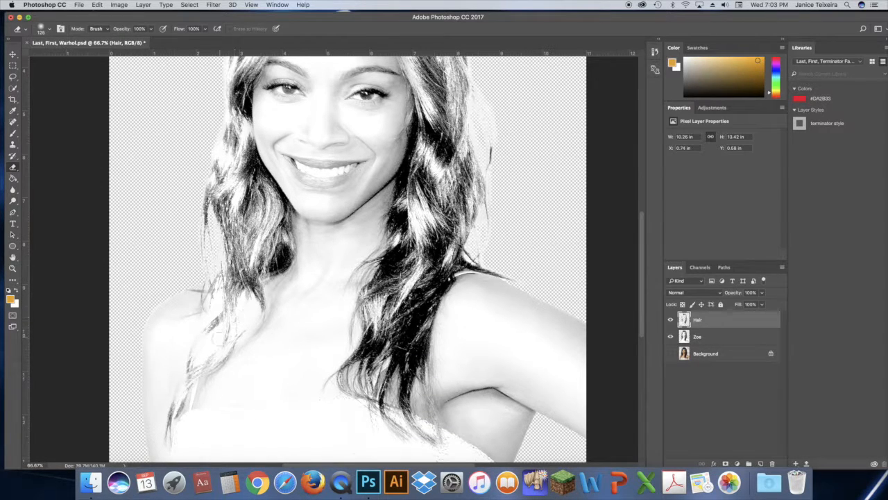
Step: Lower the Hair layer's opacity to 53% over the Background and erase leftover white along the left hair strand
left_click(762, 293)
left_click_drag(743, 305, 743, 305)
left_click(671, 337)
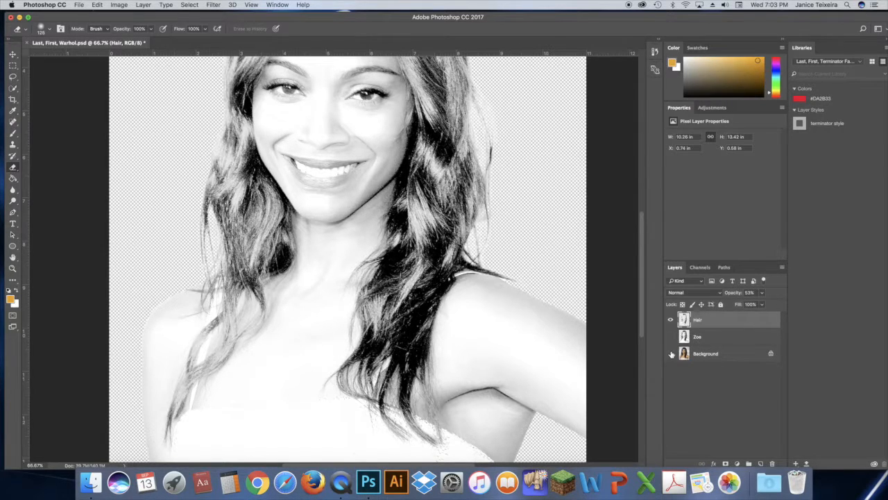
left_click(671, 354)
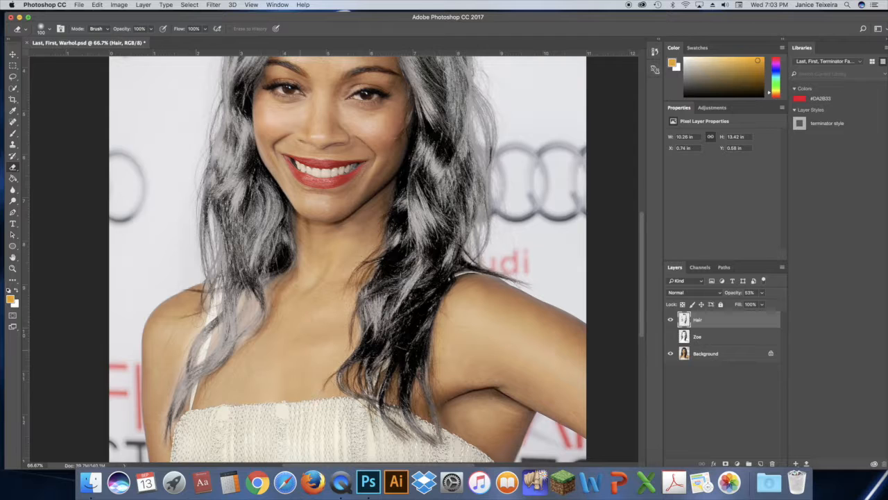
mouse_move(208, 333)
left_mouse_down()
mouse_move(202, 353)
mouse_move(215, 341)
mouse_move(207, 345)
mouse_move(200, 328)
mouse_move(218, 298)
mouse_move(247, 316)
mouse_move(186, 344)
mouse_move(167, 388)
mouse_move(190, 412)
left_mouse_up()
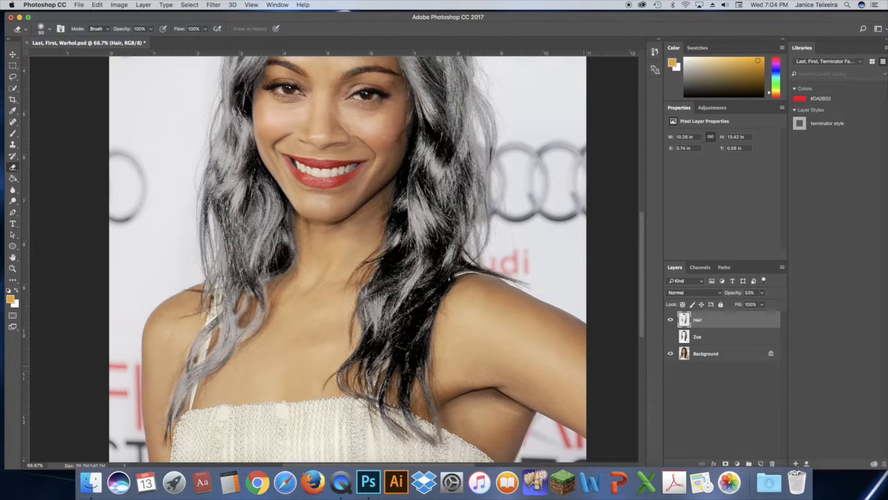
Step: Hide the Background layer and restore the Hair layer's opacity to 100%
left_click(669, 353)
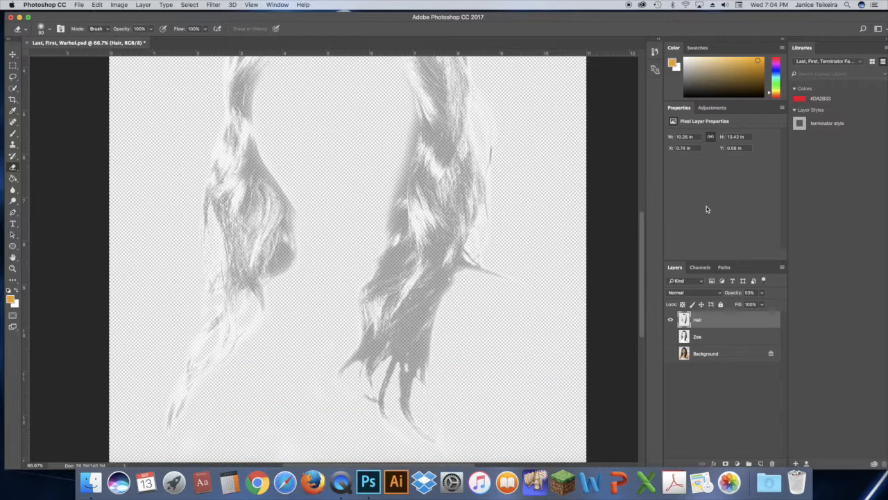
left_click(762, 296)
left_click_drag(761, 304, 798, 303)
Step: Add a new layer above Zoe and fill it with the orange foreground colour using the Paint Bucket
left_click(729, 341)
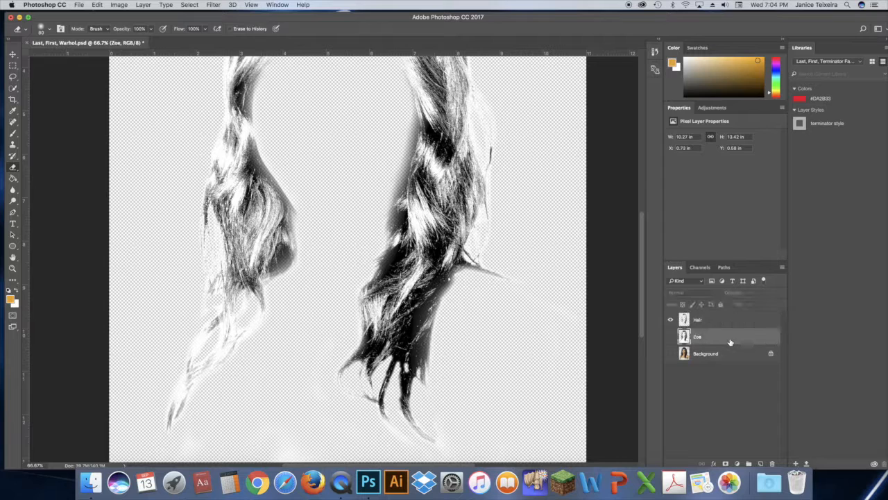
left_click(761, 463)
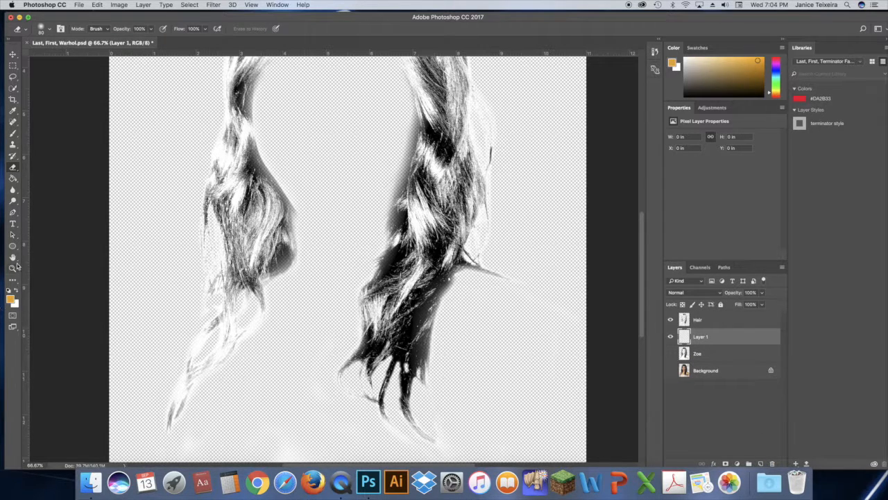
left_click(12, 178)
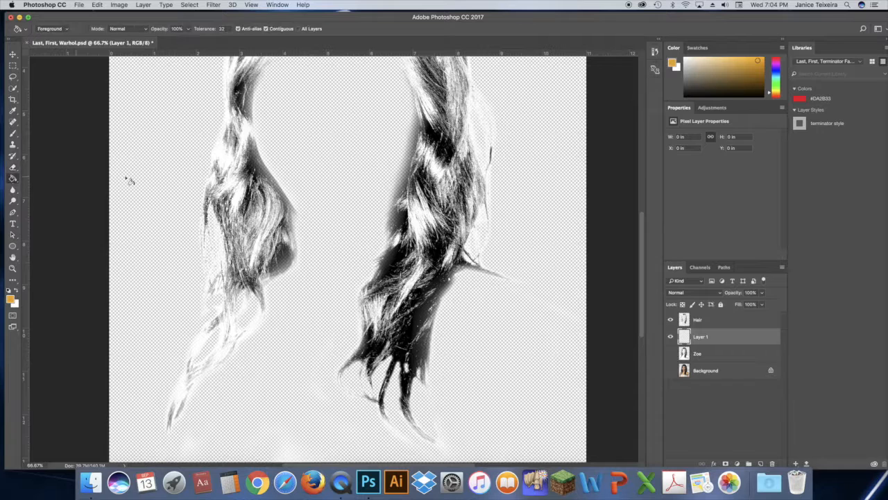
left_click(162, 178)
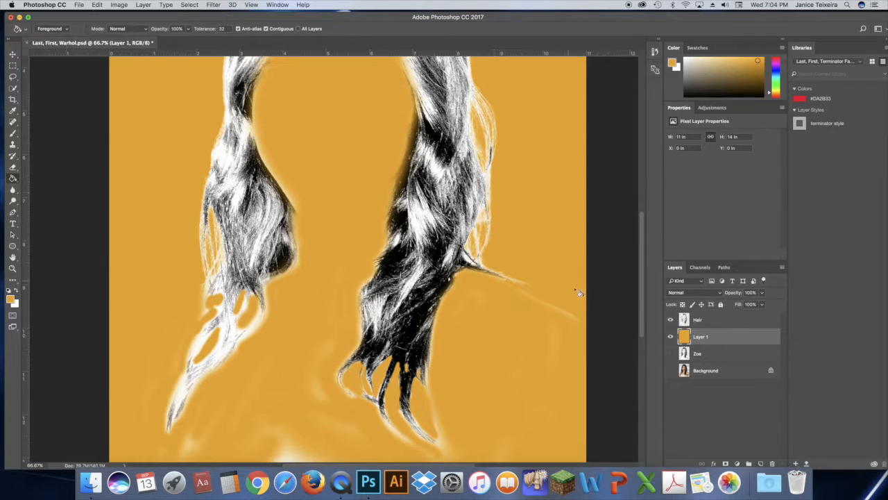
left_click_drag(638, 276, 641, 301)
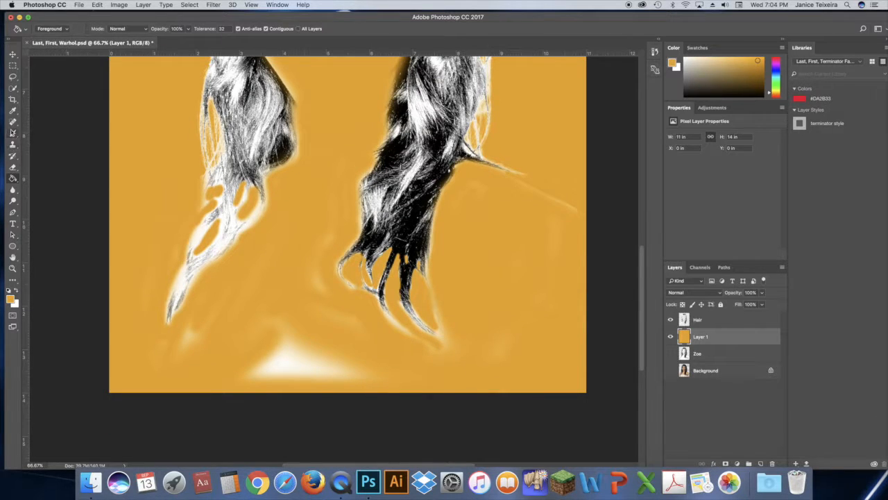
left_click(12, 167)
left_click_drag(264, 271, 245, 302)
key("super+z")
Step: Erase the white fringes around the hair on the Hair layer against the orange backdrop with a smaller eraser
left_click(705, 320)
mouse_move(191, 340)
left_mouse_down()
mouse_move(185, 353)
mouse_move(285, 305)
mouse_move(225, 339)
mouse_move(570, 210)
mouse_move(521, 377)
mouse_move(465, 335)
mouse_move(323, 305)
mouse_move(154, 252)
left_mouse_up()
mouse_move(643, 273)
left_mouse_down()
mouse_move(645, 184)
mouse_move(646, 214)
left_mouse_up()
left_click_drag(644, 247, 642, 271)
key("bracketleft")
key("bracketleft")
key("bracketleft")
key("bracketleft")
key("bracketleft")
key("bracketleft")
mouse_move(205, 313)
left_mouse_down()
mouse_move(215, 303)
mouse_move(257, 326)
left_mouse_up()
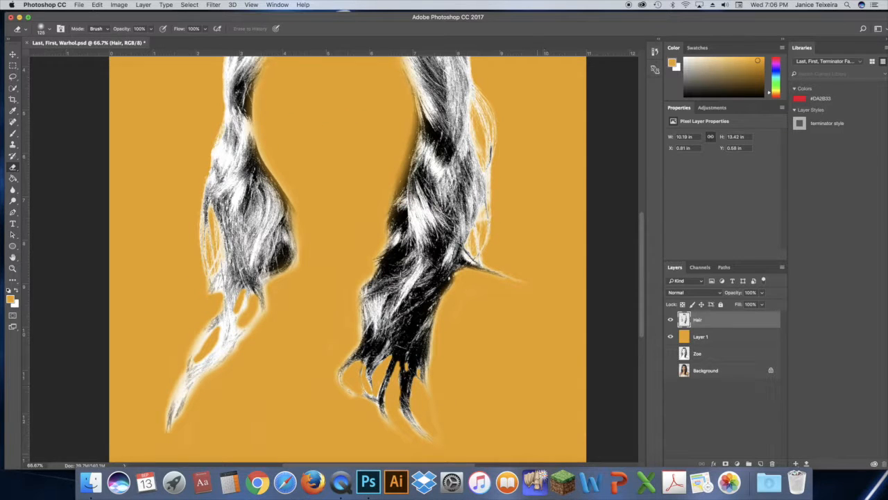
mouse_move(432, 397)
left_mouse_down()
mouse_move(446, 442)
mouse_move(435, 419)
mouse_move(438, 367)
mouse_move(435, 378)
left_mouse_up()
Step: Delete the orange fill layer
mouse_move(642, 271)
left_mouse_down()
mouse_move(644, 198)
mouse_move(641, 279)
left_mouse_up()
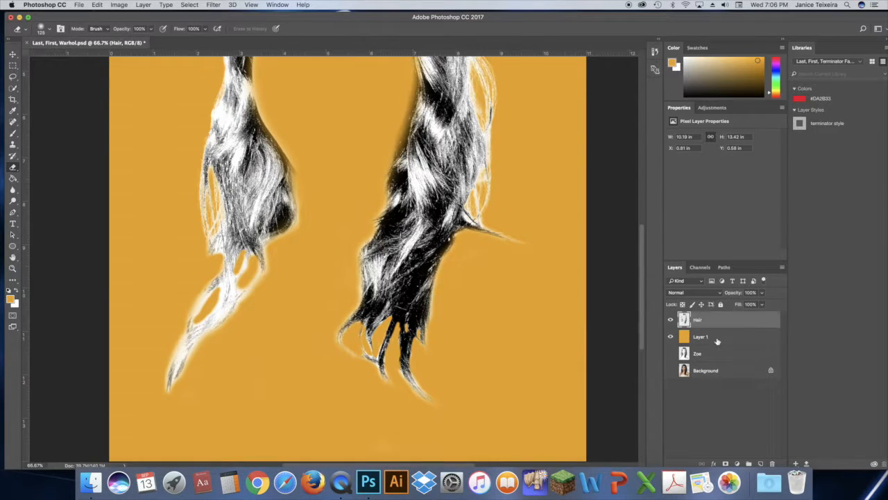
left_click_drag(725, 338, 773, 465)
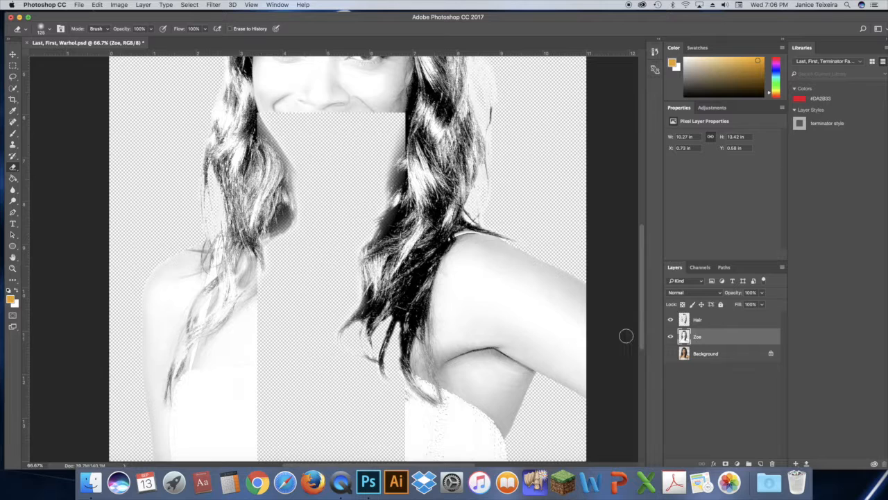
left_click_drag(638, 299, 638, 271)
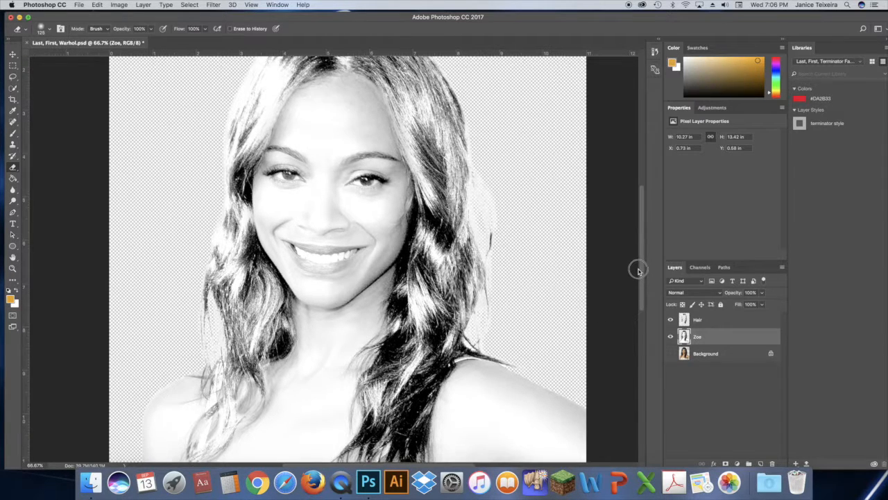
left_click_drag(639, 276, 640, 283)
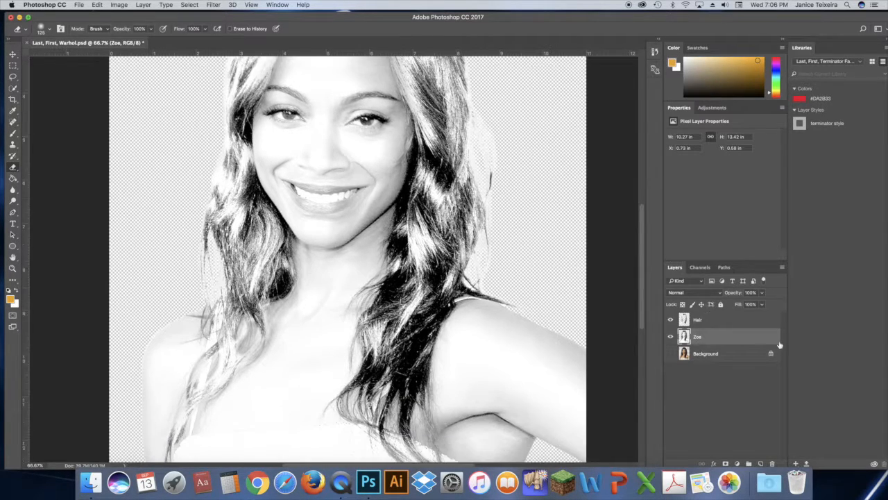
Step: Add a new empty layer above the Hair layer and name it Foreground
left_click(740, 321)
left_click(760, 463)
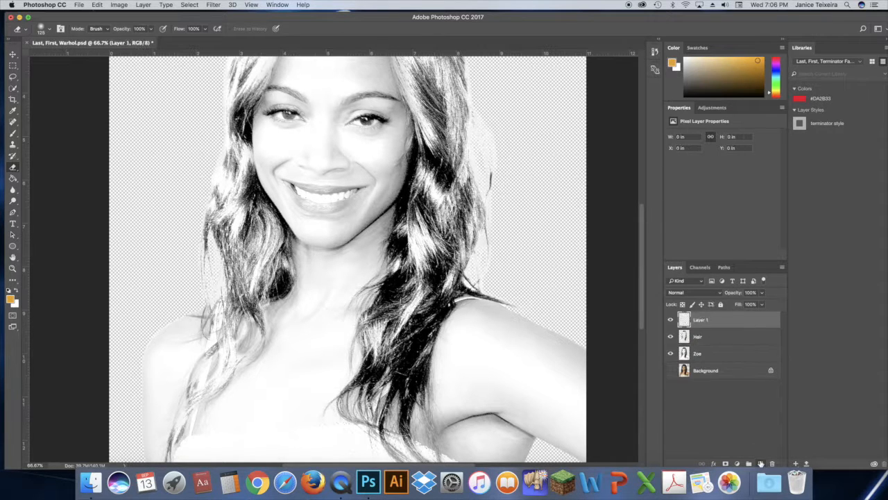
double_click(699, 320)
type("Ba")
left_click(750, 321)
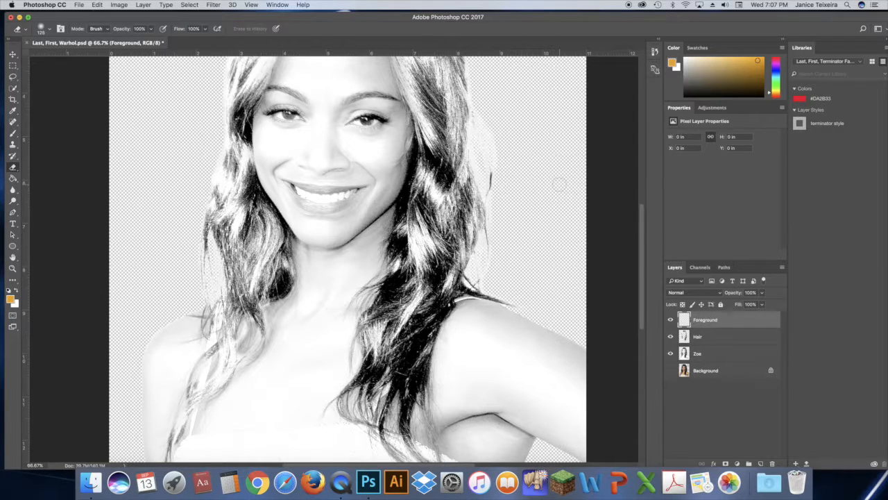
Step: Open MarilynWarhol.jpeg from The Warhol Project folder and float it in its own window
left_click(79, 5)
left_click(92, 24)
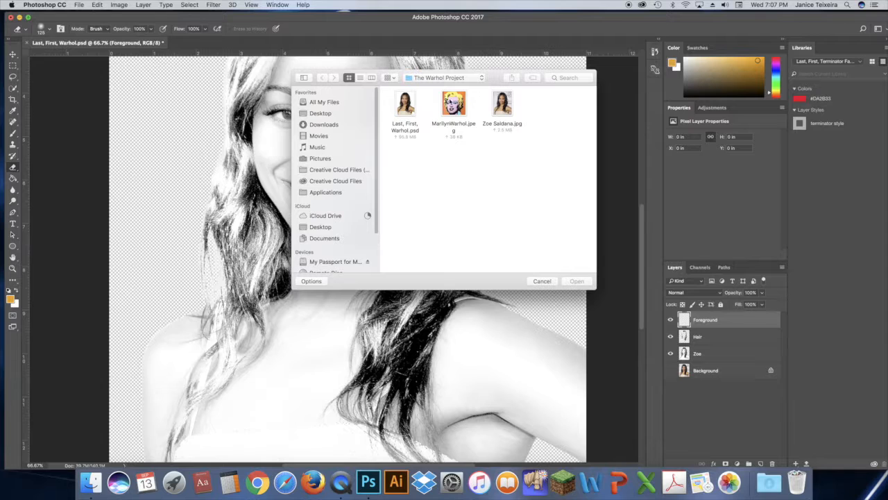
left_click(452, 104)
double_click(454, 104)
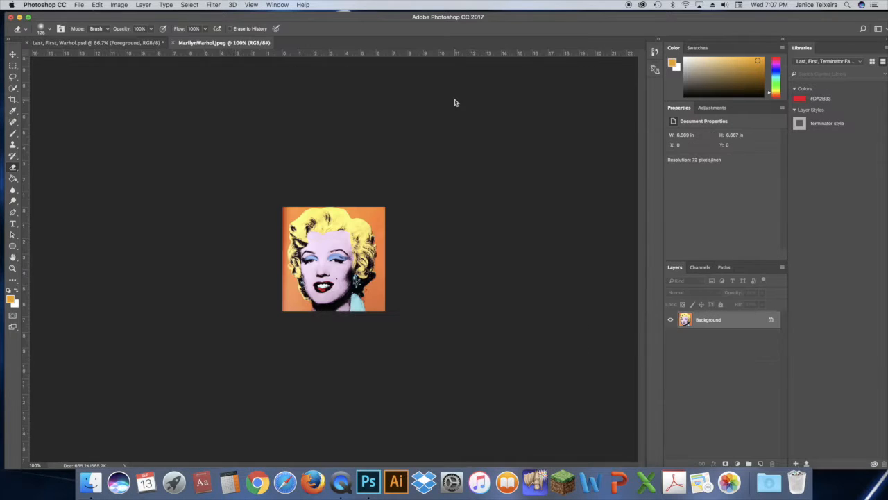
left_click_drag(222, 46, 428, 82)
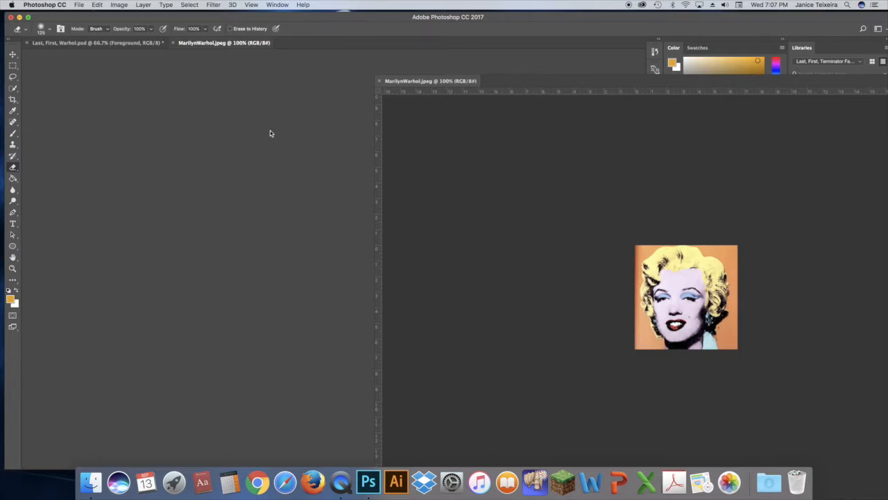
left_click(269, 132)
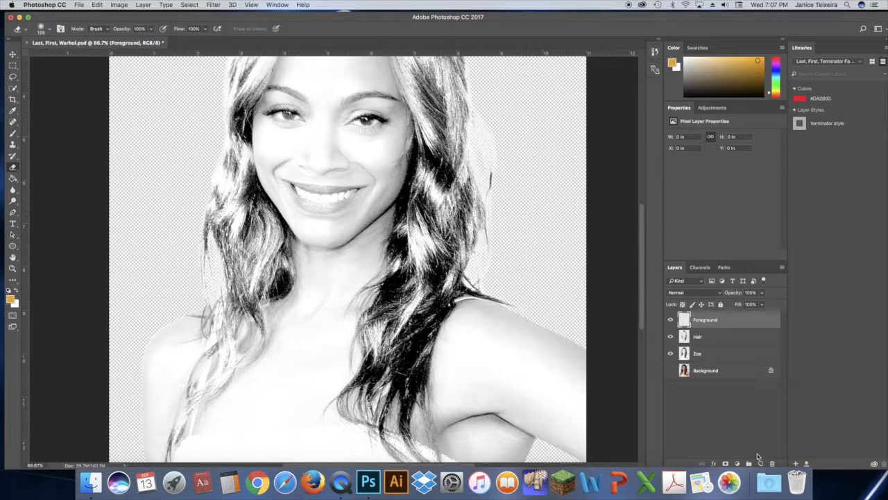
Step: Add a new layer at the top of the stack named color samples
left_click(761, 463)
double_click(701, 319)
type("color samples")
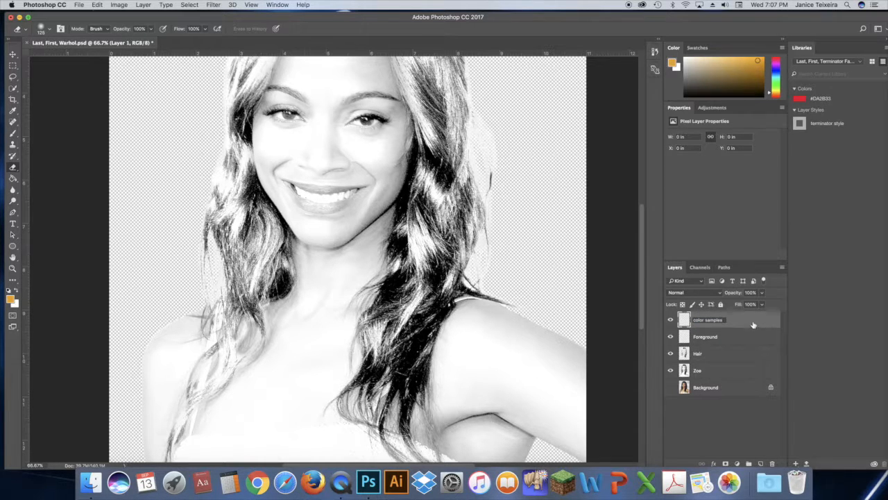
key("Return")
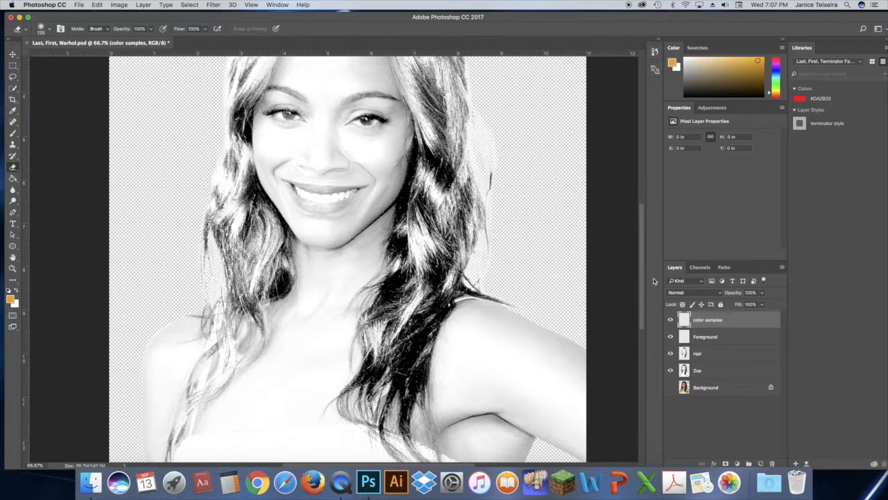
Step: Arrange the windows so the Marilyn image floats beside the portrait document
left_click_drag(641, 277, 631, 219)
left_click_drag(315, 23, 301, 112)
left_click_drag(410, 84, 499, 81)
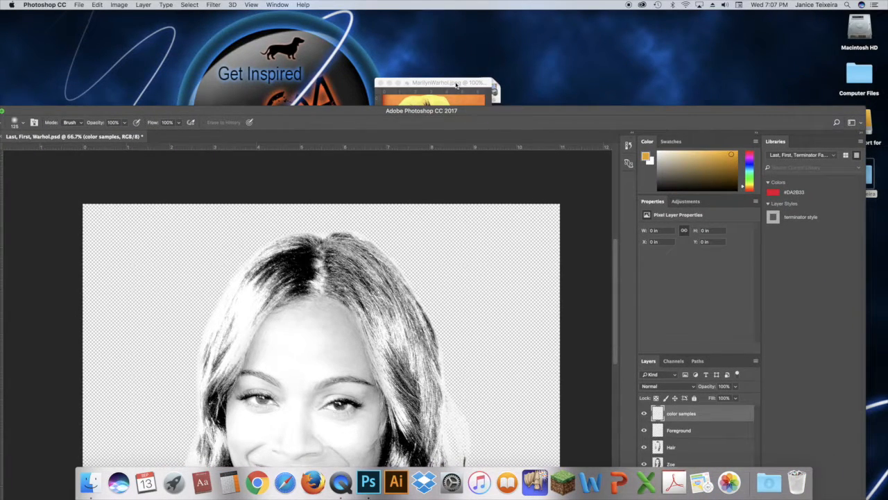
left_click(431, 85)
left_click_drag(431, 85, 557, 36)
left_click_drag(342, 109, 442, 95)
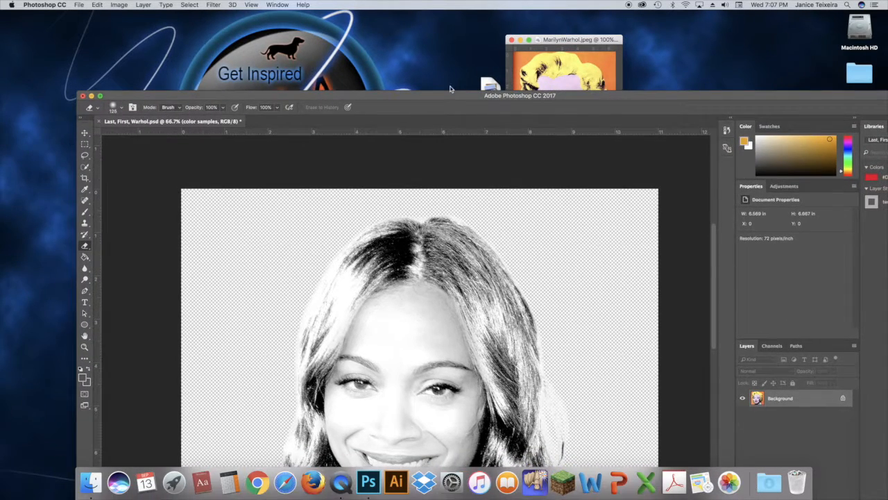
left_click(550, 41)
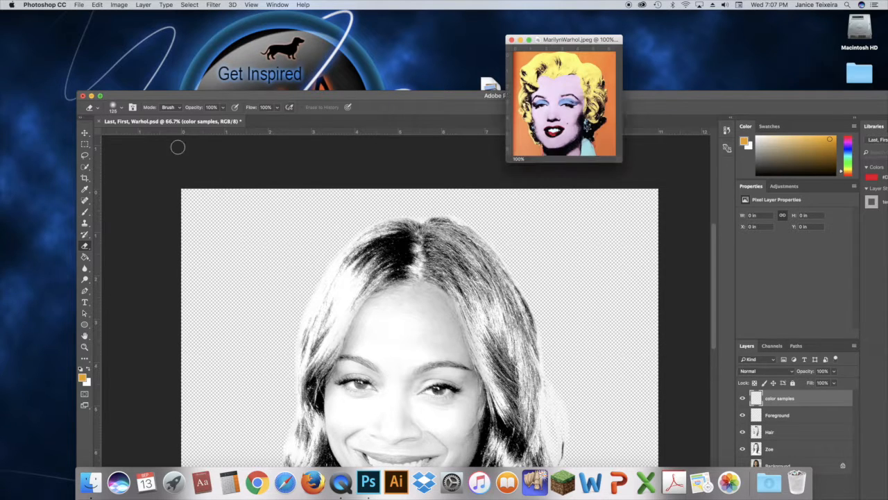
Step: Sample the orange background of the Marilyn image and paint a dot of it with a hard round brush on the color samples layer
left_click(86, 190)
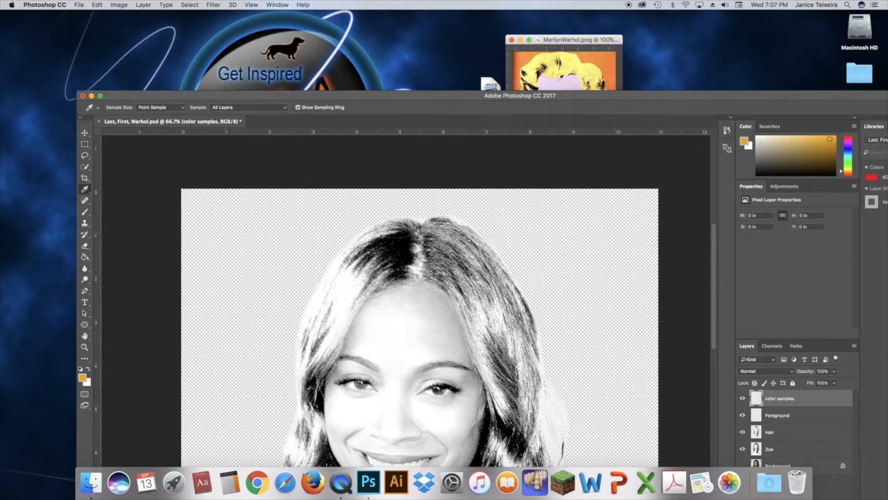
left_click(608, 54)
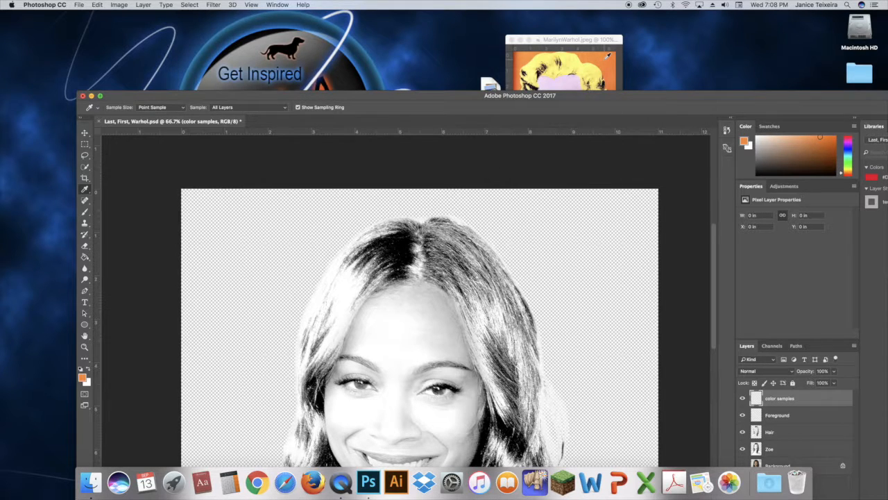
left_click(85, 212)
left_click(121, 107)
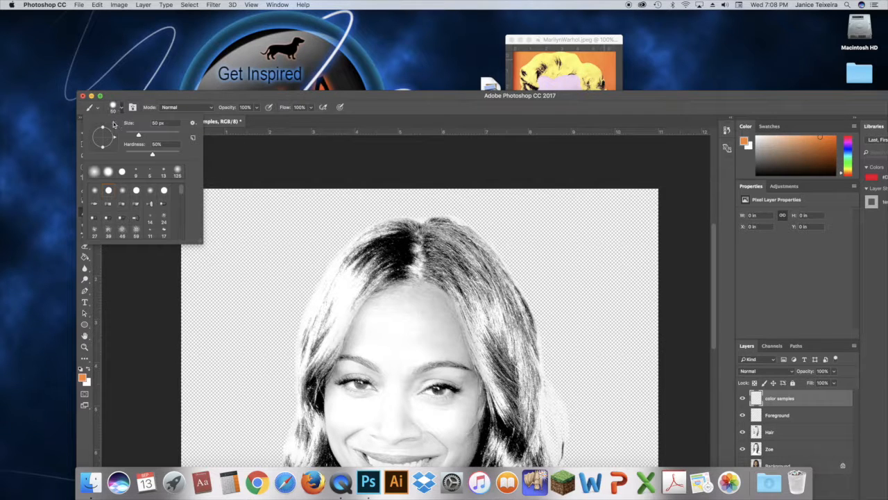
left_click(122, 170)
left_click(250, 95)
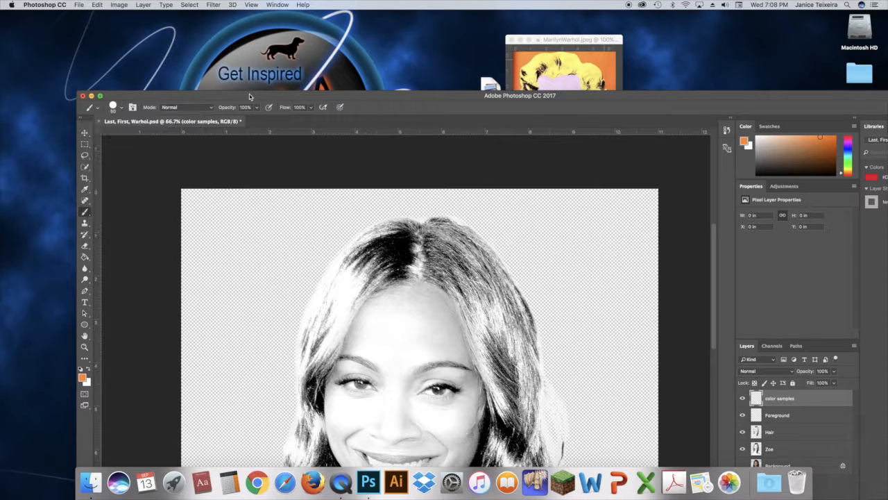
left_click(205, 218)
Step: Sample the yellow hair colour from the Marilyn image and paint a yellow dot beside the orange one
left_click(542, 41)
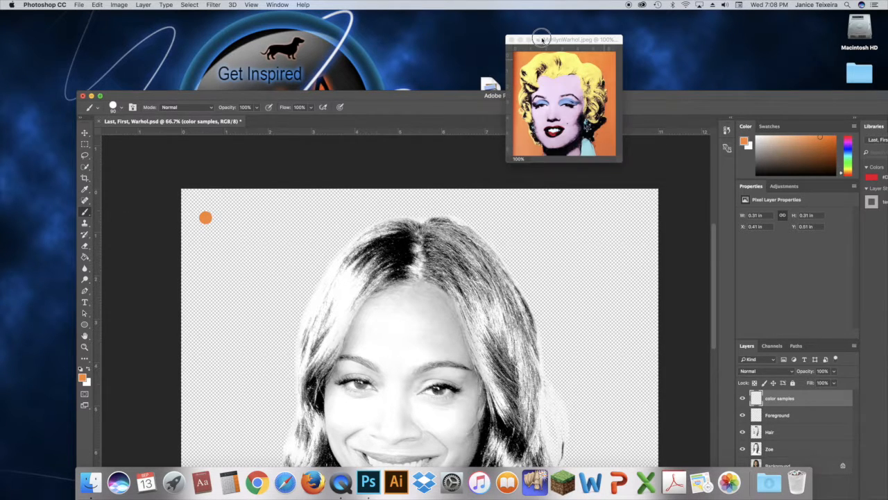
left_click(85, 190)
left_click(530, 64)
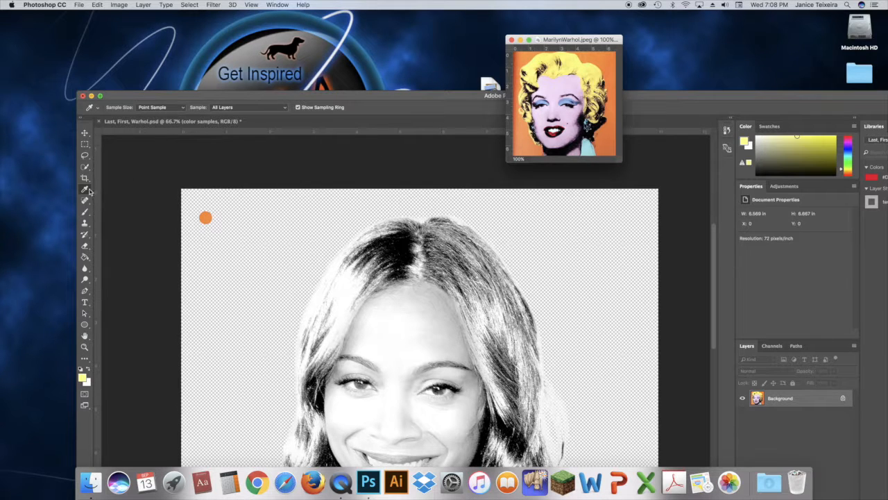
left_click(86, 212)
left_click(104, 192)
left_click(223, 217)
Step: Sample the pink skin colour from the Marilyn image and paint a pink dot next in the row
left_click(566, 41)
left_click(84, 189)
left_click(567, 85)
left_click(113, 233)
left_click(85, 211)
left_click(242, 218)
Step: Sample the red lip colour from the Marilyn image and paint a red dot next in the row
left_click(84, 189)
left_click(559, 41)
left_click(556, 130)
left_click(132, 97)
left_click(84, 212)
left_click(259, 218)
Step: Sample the blue eyeshadow colour from the Marilyn image and paint a blue dot at the end of the row
left_click(85, 190)
left_click(558, 41)
left_click(548, 93)
left_click(132, 97)
left_click(85, 211)
left_click(277, 218)
left_click(85, 189)
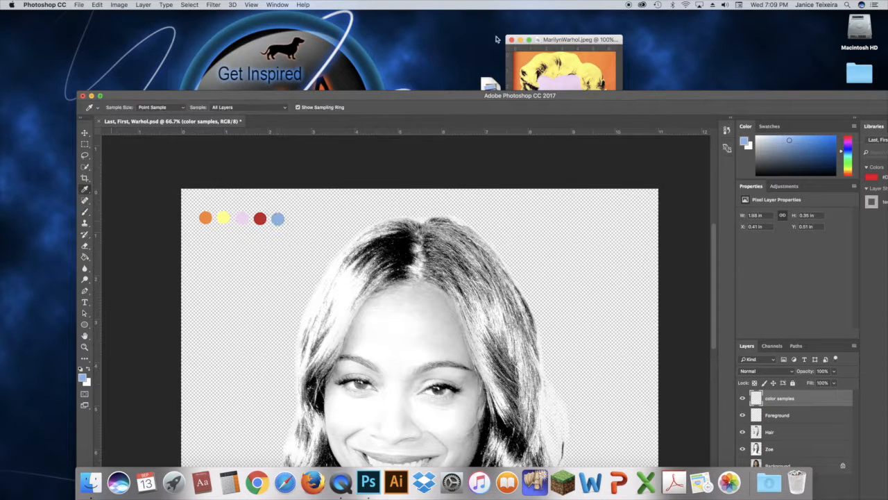
Step: Sample the light blue background colour from the Marilyn image and paint a light blue dot at the end of the row
left_click(558, 41)
left_click(589, 148)
left_click(132, 96)
left_click(85, 211)
left_click(296, 217)
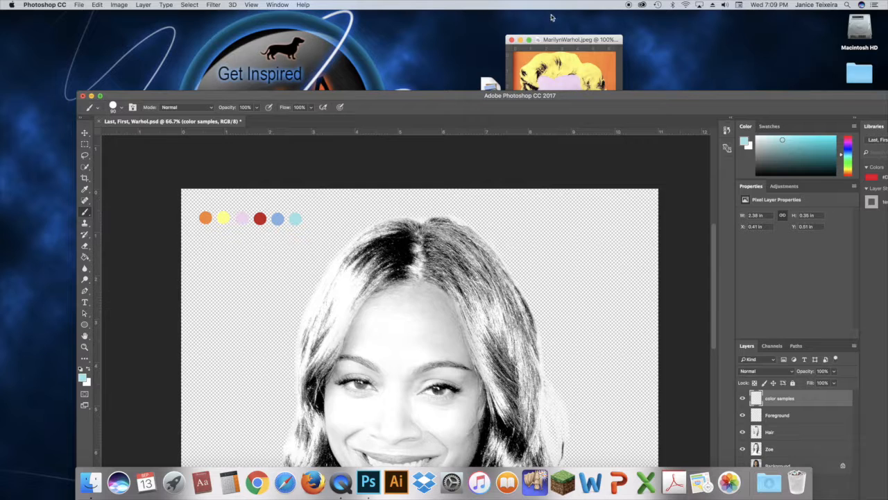
left_click_drag(548, 40, 741, 16)
left_click_drag(525, 95, 468, 16)
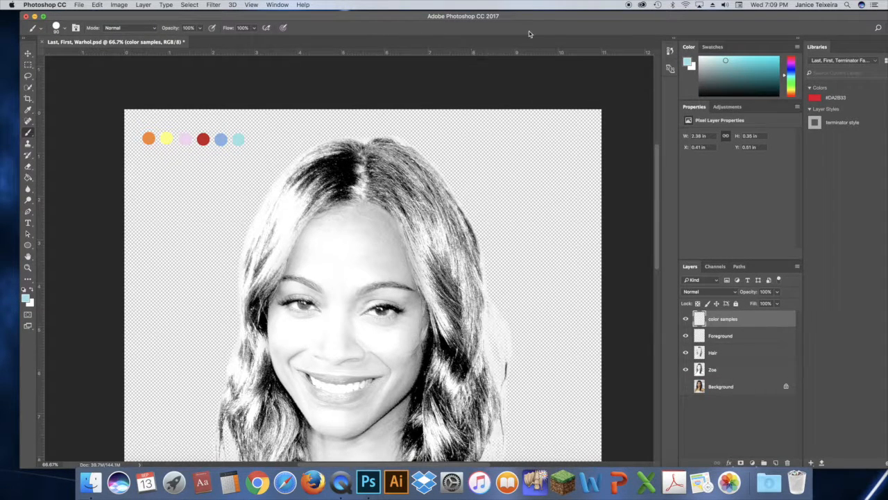
left_click_drag(546, 19, 590, 32)
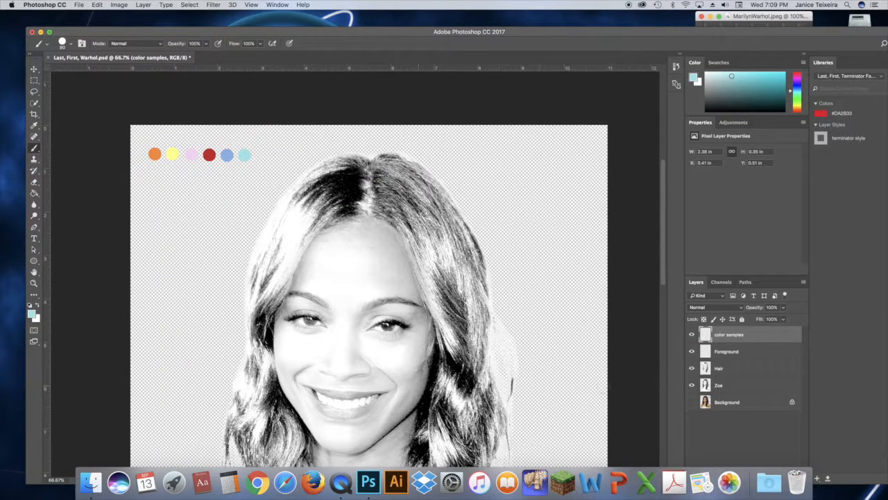
Step: Fill the Foreground layer entirely with the orange sampled from the first colour dot
left_click(752, 356)
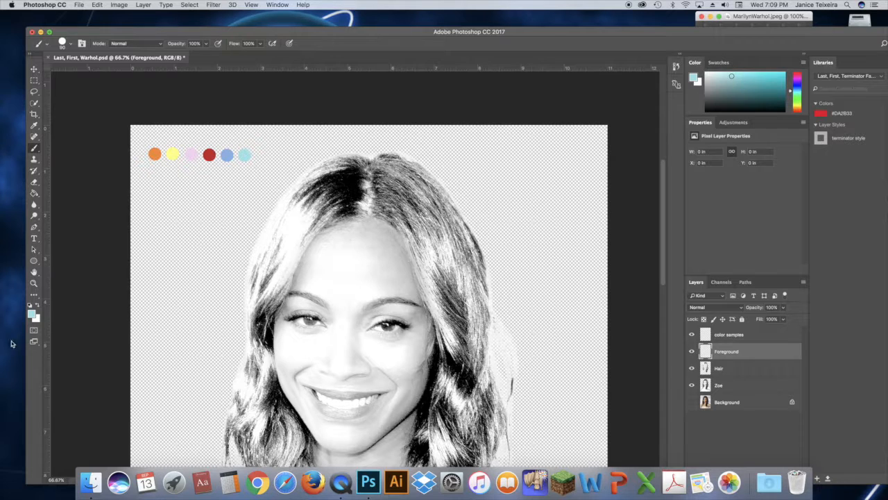
left_click(34, 315)
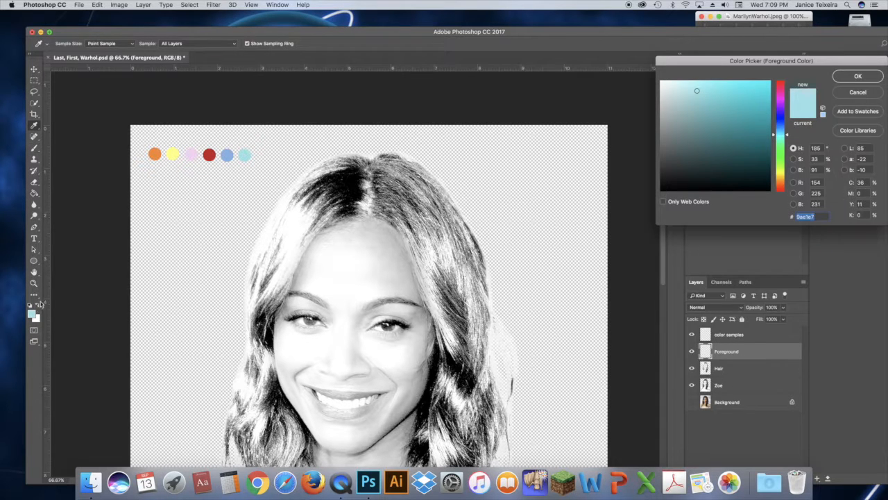
left_click(156, 150)
left_click(855, 76)
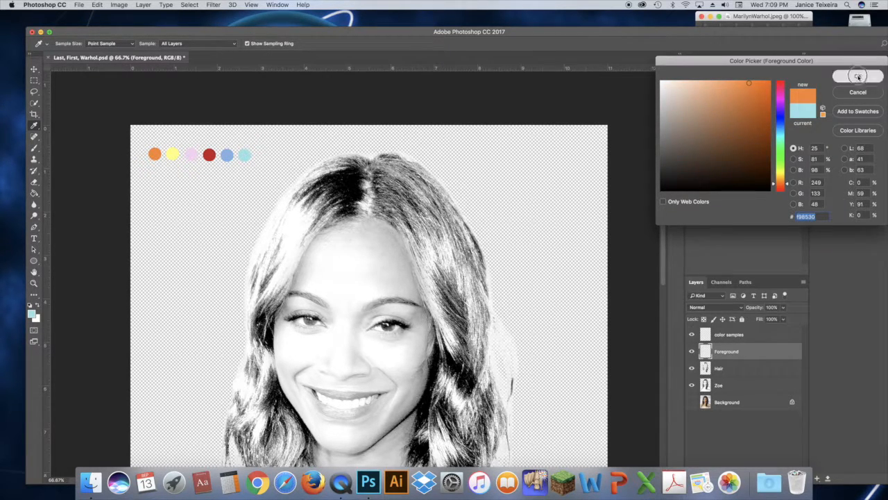
left_click(33, 194)
left_click(191, 276)
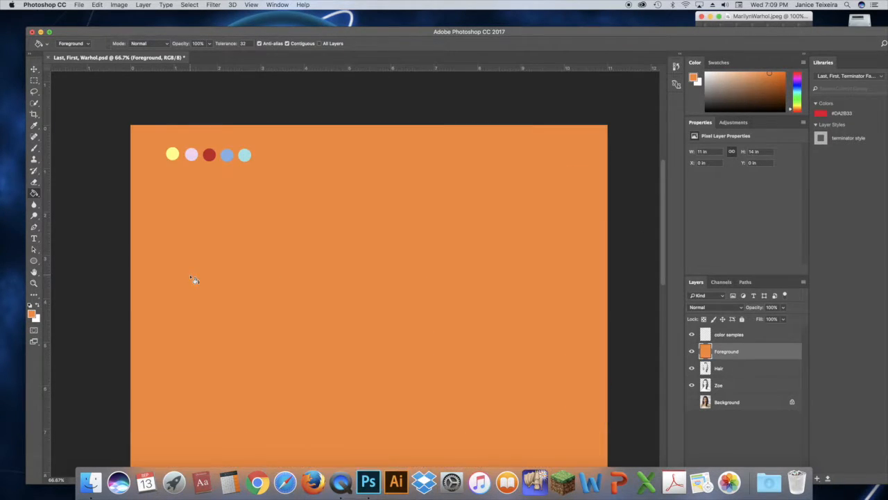
Step: Choose a hard round Eraser brush and set the Foreground layer's blend mode to Multiply
double_click(522, 34)
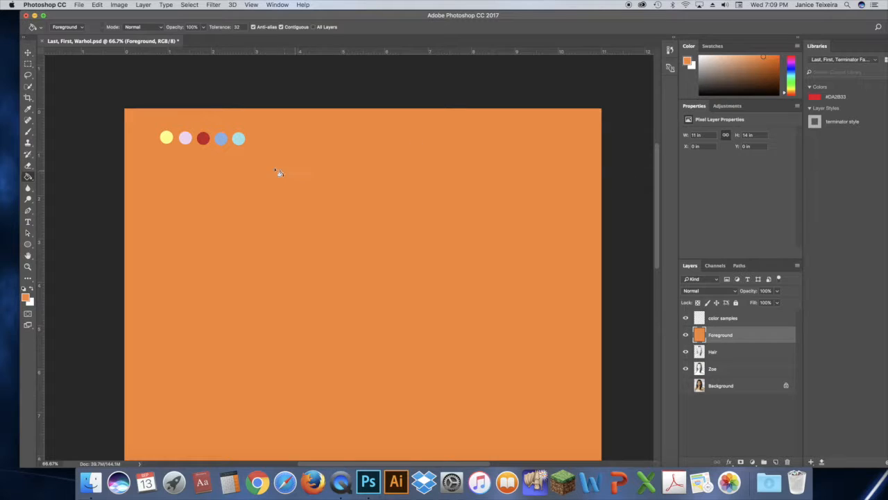
left_click(28, 166)
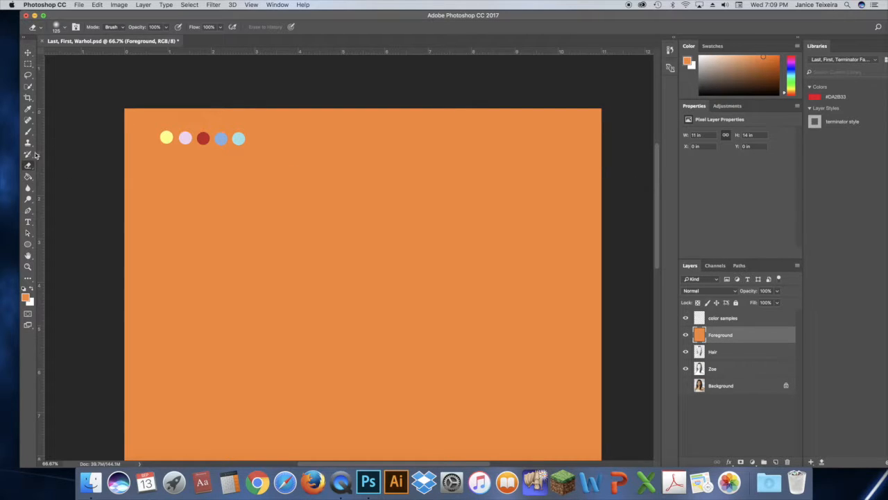
left_click(65, 28)
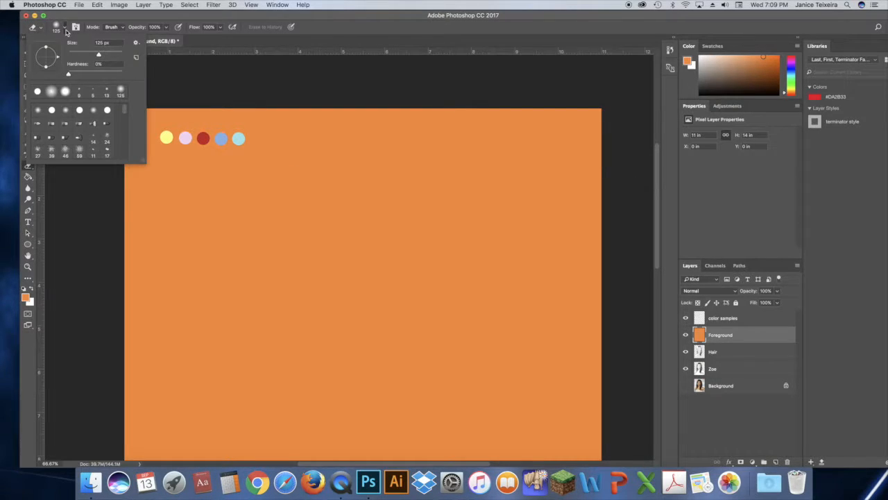
left_click(37, 91)
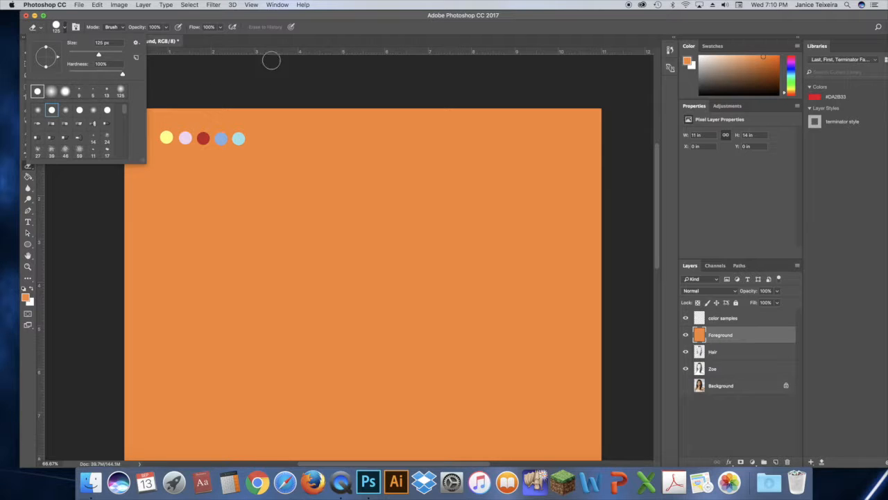
left_click(342, 29)
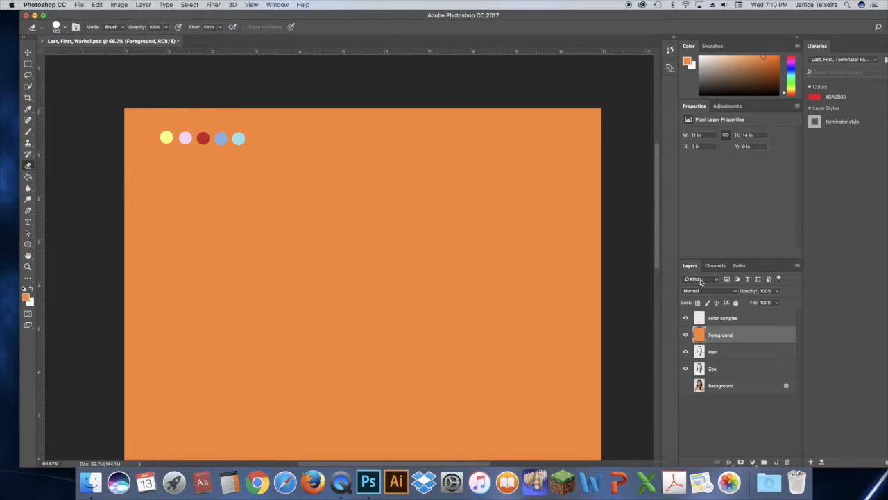
left_click(713, 291)
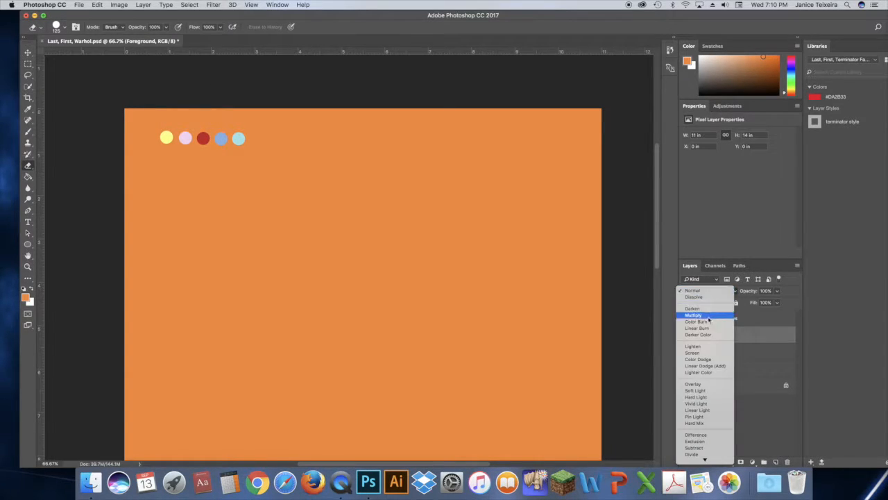
left_click(708, 312)
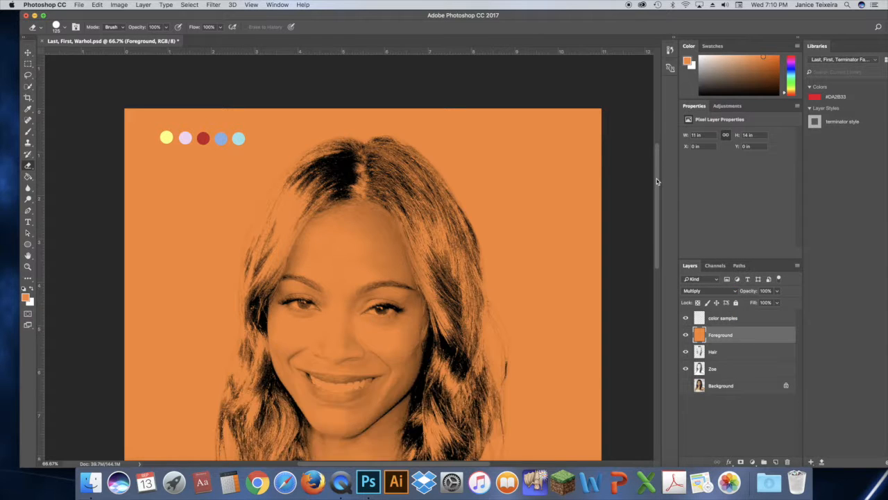
Step: Erase the orange from the face and central hair area of the Foreground layer
mouse_move(394, 202)
left_mouse_down()
mouse_move(403, 212)
mouse_move(375, 195)
mouse_move(383, 210)
mouse_move(368, 186)
mouse_move(397, 170)
mouse_move(354, 177)
mouse_move(392, 173)
mouse_move(411, 205)
mouse_move(412, 240)
mouse_move(399, 235)
left_mouse_up()
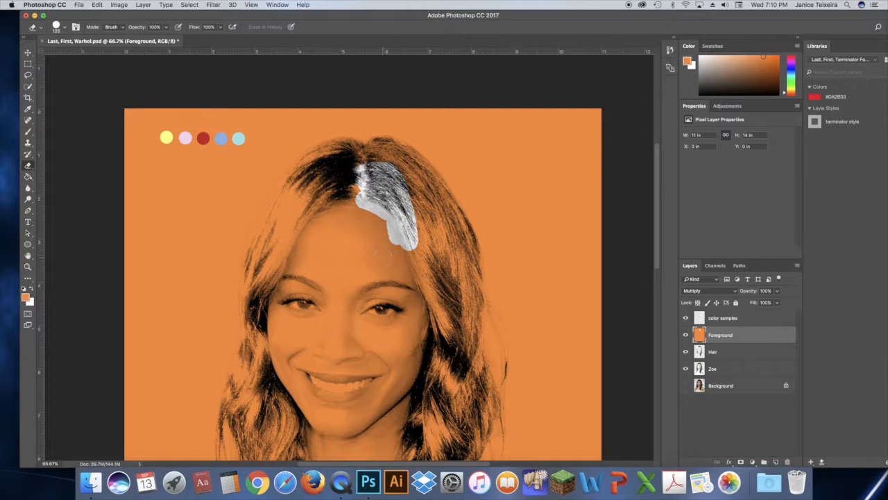
mouse_move(399, 236)
left_mouse_down()
mouse_move(365, 236)
mouse_move(364, 304)
mouse_move(392, 333)
mouse_move(389, 210)
mouse_move(350, 211)
mouse_move(333, 268)
mouse_move(336, 298)
left_mouse_up()
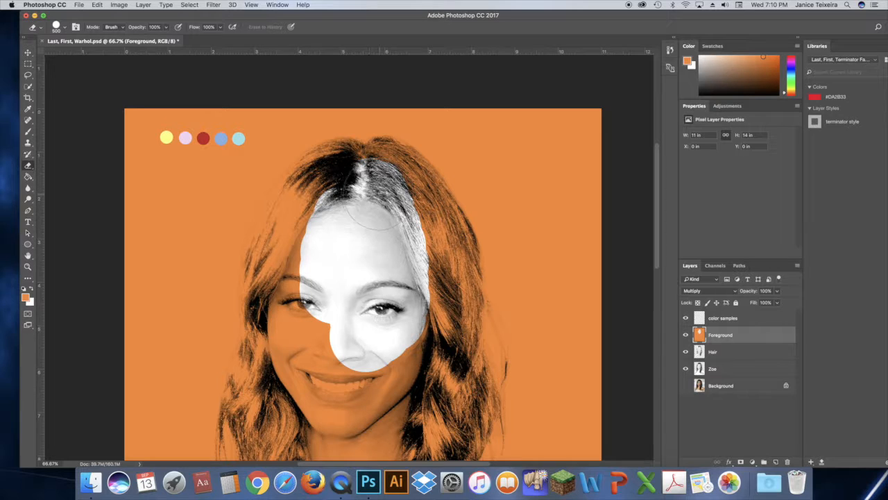
mouse_move(375, 195)
left_mouse_down()
mouse_move(405, 225)
mouse_move(412, 316)
mouse_move(389, 347)
mouse_move(342, 321)
mouse_move(337, 265)
mouse_move(363, 179)
mouse_move(324, 236)
mouse_move(317, 271)
mouse_move(322, 312)
mouse_move(345, 365)
mouse_move(387, 361)
mouse_move(375, 281)
left_mouse_up()
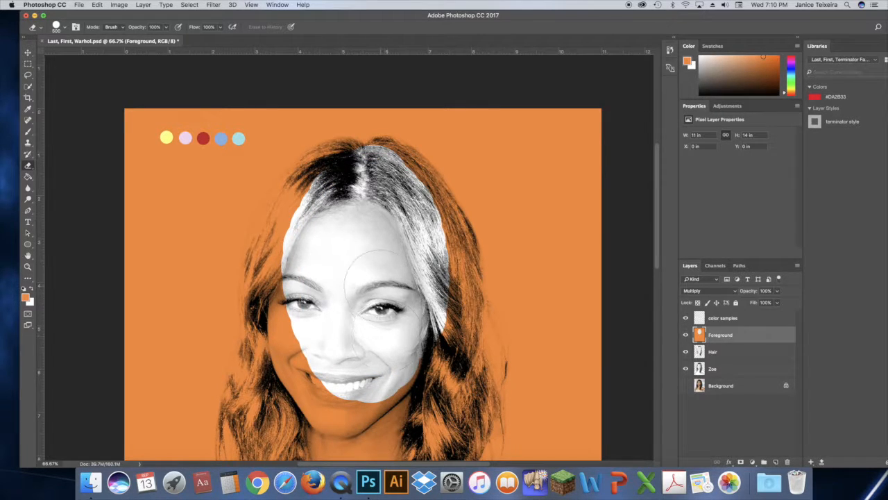
key("bracketleft")
key("bracketleft")
key("bracketleft")
key("bracketleft")
key("bracketleft")
key("bracketleft")
mouse_move(345, 167)
left_mouse_down()
mouse_move(290, 222)
mouse_move(285, 255)
mouse_move(285, 307)
mouse_move(326, 390)
mouse_move(355, 402)
mouse_move(393, 393)
mouse_move(442, 301)
mouse_move(439, 256)
mouse_move(389, 148)
mouse_move(437, 223)
mouse_move(379, 147)
mouse_move(409, 154)
mouse_move(383, 149)
mouse_move(434, 179)
mouse_move(461, 257)
mouse_move(351, 152)
mouse_move(324, 153)
mouse_move(300, 170)
mouse_move(268, 238)
mouse_move(285, 342)
mouse_move(329, 406)
mouse_move(286, 395)
mouse_move(362, 409)
mouse_move(285, 399)
mouse_move(309, 406)
left_mouse_up()
Step: Erase the orange along the top and upper right edges of the hair at close zoom
key("z")
double_click(466, 220)
left_click_drag(658, 184, 658, 171)
key("e")
left_click_drag(213, 131, 267, 138)
mouse_move(282, 89)
left_mouse_down()
mouse_move(399, 201)
mouse_move(458, 326)
mouse_move(138, 104)
mouse_move(160, 91)
left_mouse_up()
left_click_drag(194, 125, 204, 124)
mouse_move(463, 316)
left_mouse_down()
mouse_move(514, 441)
mouse_move(464, 297)
left_mouse_up()
left_click_drag(488, 248, 451, 100)
left_click_drag(657, 206, 658, 191)
mouse_move(381, 89)
left_mouse_down()
mouse_move(389, 120)
mouse_move(376, 94)
left_mouse_up()
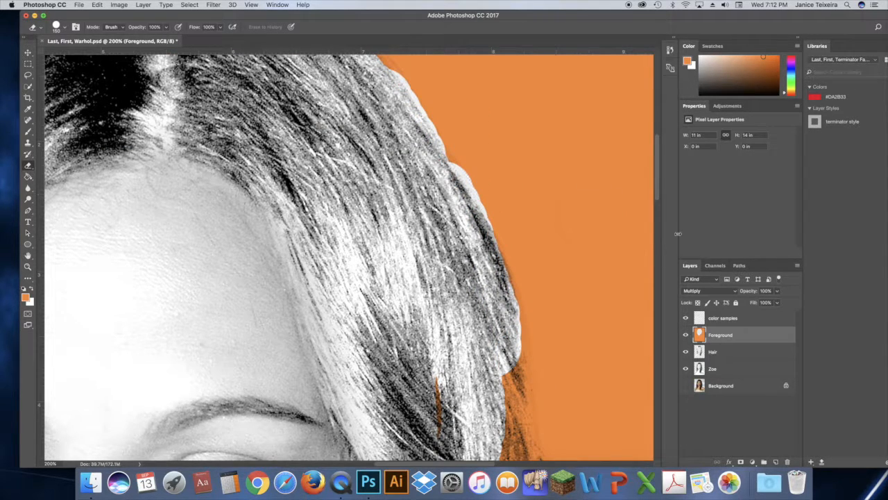
left_click_drag(656, 175, 656, 167)
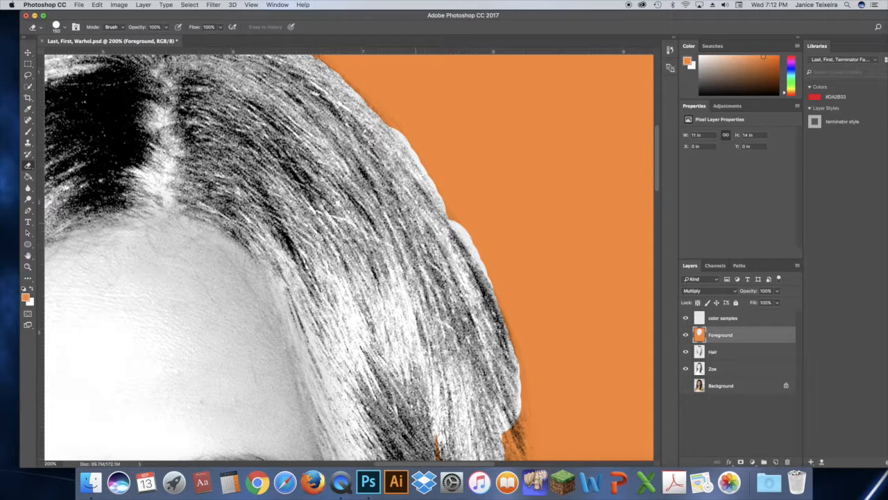
left_click_drag(437, 202, 466, 242)
scroll(591, 184, "up", 5)
scroll(590, 184, "down", 1)
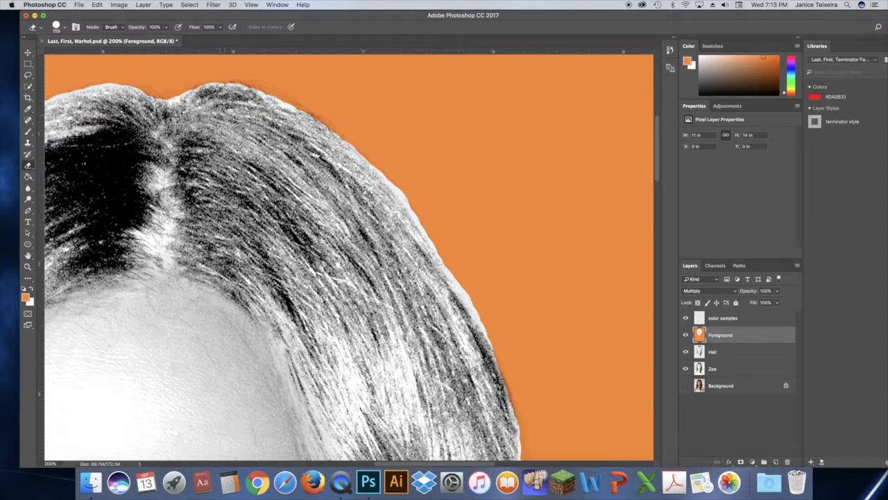
left_click(236, 114)
left_click_drag(271, 104, 285, 108)
Step: Erase the orange from the hair beside the right eye, following the hair's outer edge
left_click_drag(660, 168, 661, 206)
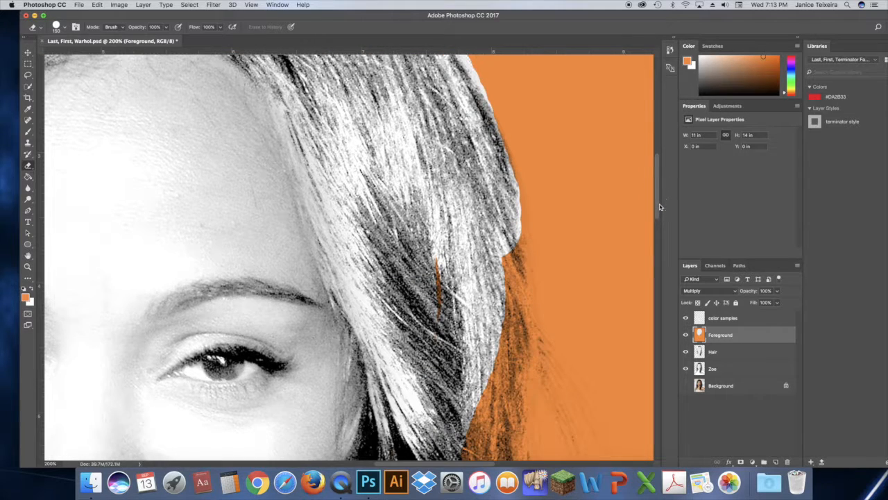
left_click_drag(437, 258, 440, 314)
left_click_drag(489, 240, 488, 359)
scroll(486, 357, "down", 5)
mouse_move(449, 257)
left_mouse_down()
mouse_move(466, 295)
mouse_move(491, 197)
mouse_move(418, 426)
mouse_move(498, 247)
mouse_move(506, 378)
mouse_move(495, 81)
left_mouse_up()
scroll(495, 81, "up", 4)
left_click_drag(494, 185, 491, 163)
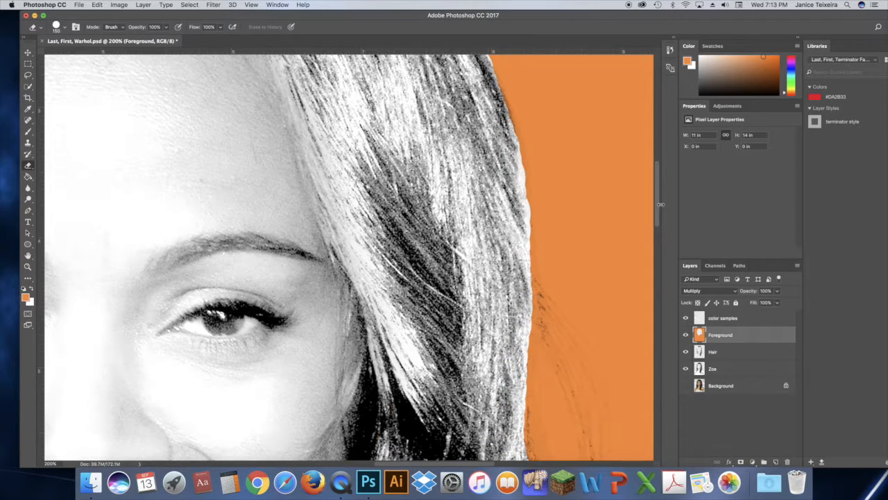
scroll(491, 163, "down", 5)
key("bracketleft")
key("bracketleft")
key("bracketleft")
key("bracketleft")
key("bracketleft")
key("bracketleft")
key("bracketleft")
key("bracketleft")
key("bracketleft")
Step: Open the History panel and erase the orange from the lower hair strands on the right side
left_click(671, 50)
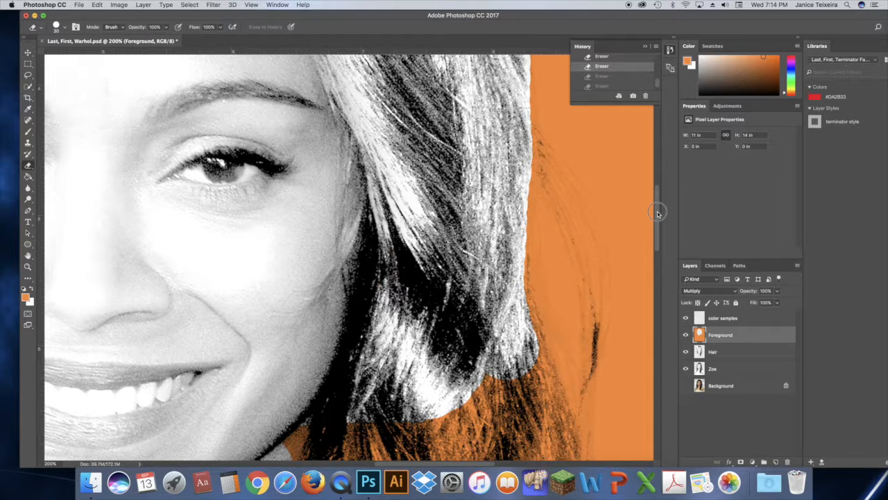
scroll(655, 217, "down", 3)
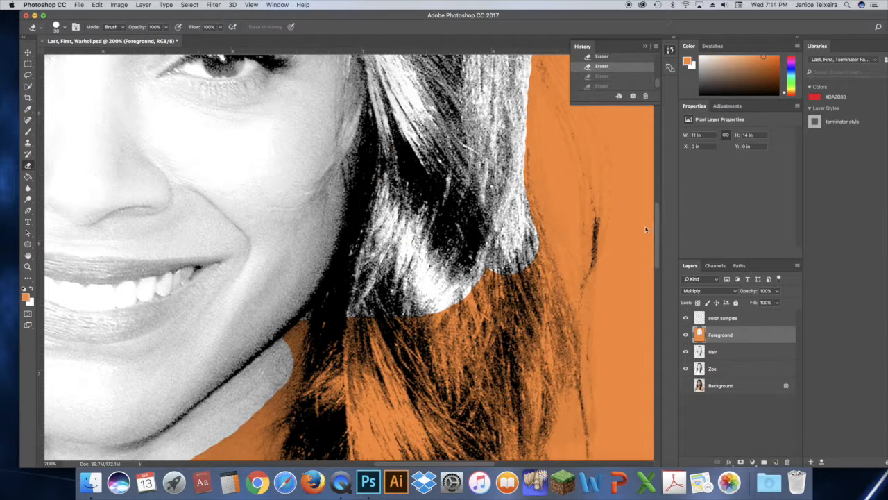
left_click_drag(646, 229, 645, 228)
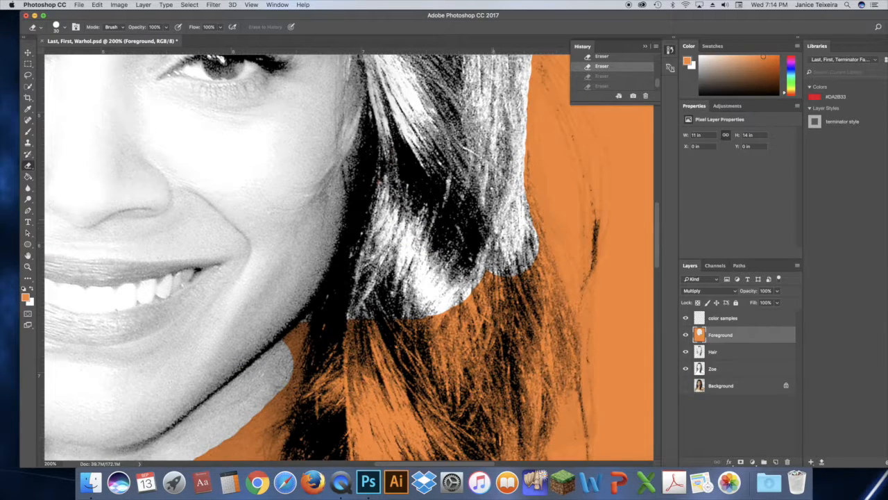
mouse_move(485, 235)
left_mouse_down()
mouse_move(510, 301)
mouse_move(547, 263)
mouse_move(534, 305)
left_mouse_up()
key("bracketright")
key("bracketright")
key("bracketright")
key("bracketright")
key("bracketright")
key("bracketright")
key("bracketright")
key("bracketright")
left_click_drag(477, 294, 319, 349)
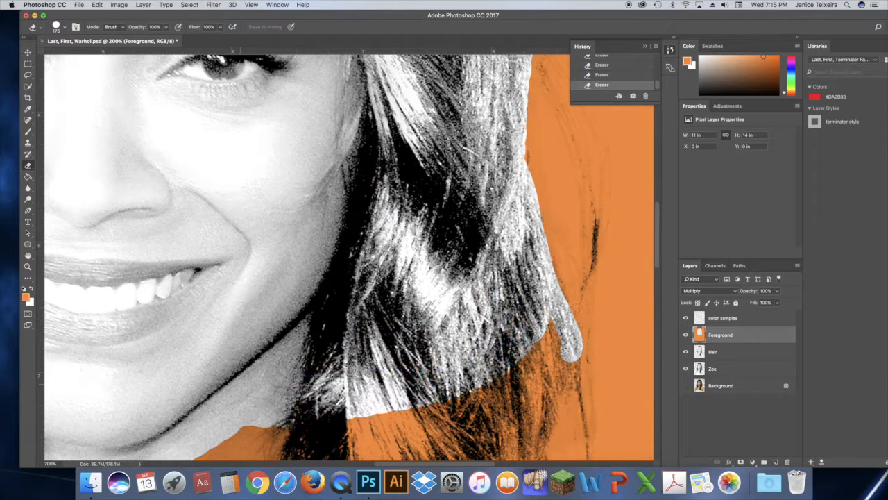
Step: Erase the orange from the lower hair, shoulders and chest with a larger eraser
key("super+minus")
key("super+minus")
mouse_move(194, 115)
left_mouse_down()
mouse_move(167, 277)
mouse_move(193, 216)
mouse_move(208, 306)
mouse_move(256, 342)
left_mouse_up()
key("bracketright")
key("bracketright")
key("bracketright")
key("bracketright")
key("bracketright")
key("bracketright")
key("bracketright")
key("bracketright")
key("bracketright")
key("bracketright")
key("bracketright")
left_click_drag(269, 383, 278, 423)
key("super+0")
mouse_move(338, 401)
left_mouse_down()
mouse_move(340, 411)
mouse_move(307, 367)
mouse_move(356, 307)
left_mouse_up()
key("bracketleft")
key("bracketleft")
key("bracketleft")
key("bracketleft")
key("bracketleft")
key("bracketleft")
key("bracketleft")
key("bracketleft")
key("bracketleft")
mouse_move(282, 315)
left_mouse_down()
mouse_move(285, 279)
mouse_move(231, 348)
mouse_move(229, 339)
mouse_move(243, 444)
mouse_move(234, 432)
mouse_move(227, 340)
mouse_move(225, 423)
mouse_move(406, 452)
mouse_move(451, 397)
mouse_move(444, 455)
mouse_move(461, 364)
mouse_move(496, 403)
mouse_move(472, 336)
mouse_move(433, 328)
mouse_move(507, 388)
mouse_move(424, 267)
mouse_move(421, 304)
left_mouse_up()
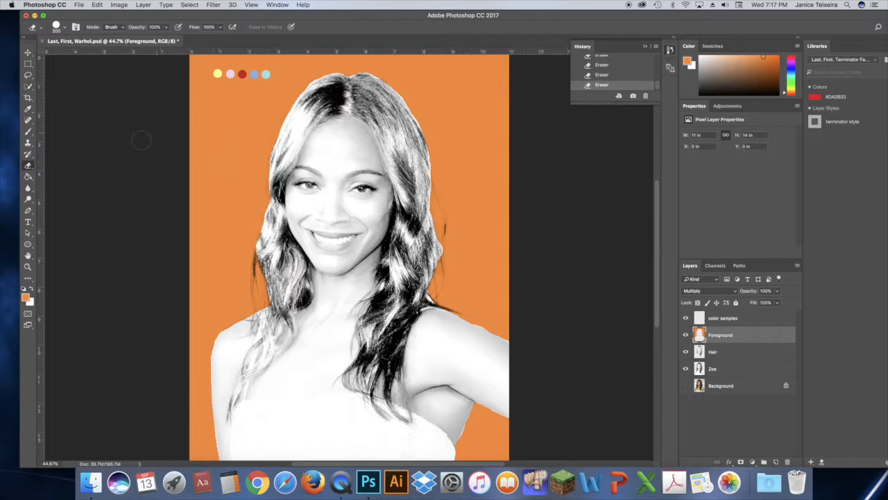
Step: Paint orange with the Brush over the stray erased gaps beside the hair on the right
left_click(28, 132)
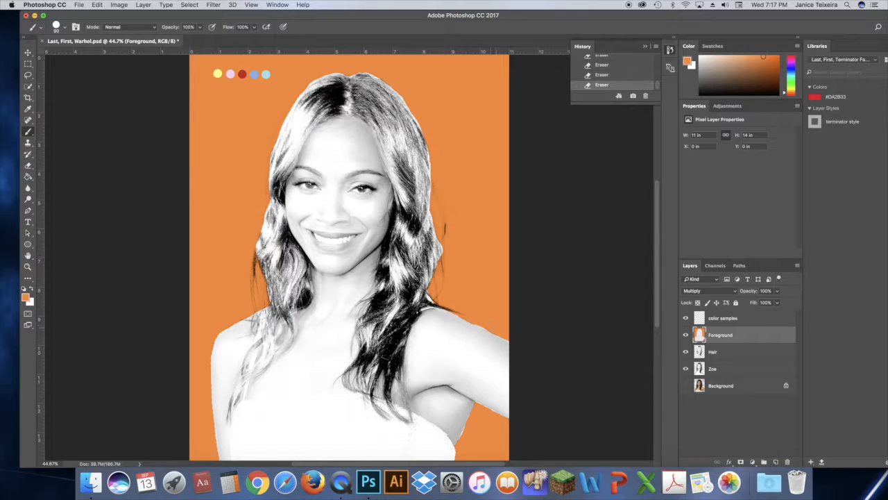
left_click(480, 322)
left_click(26, 297)
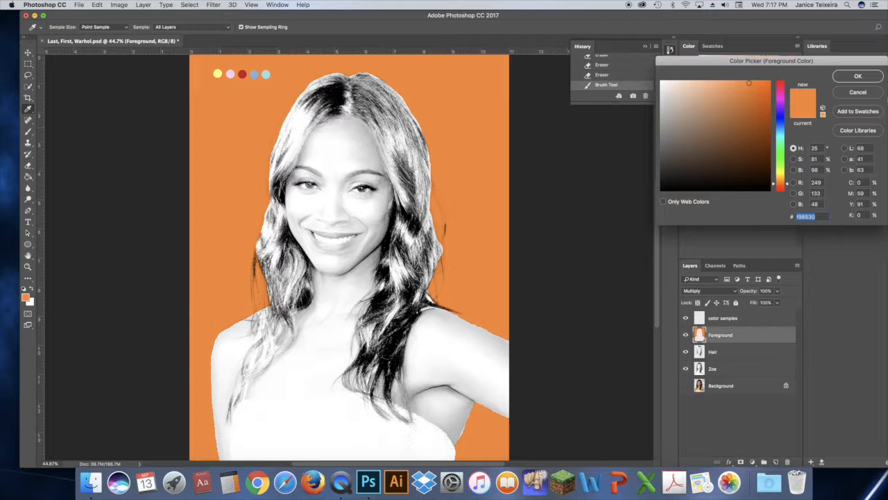
left_click(858, 93)
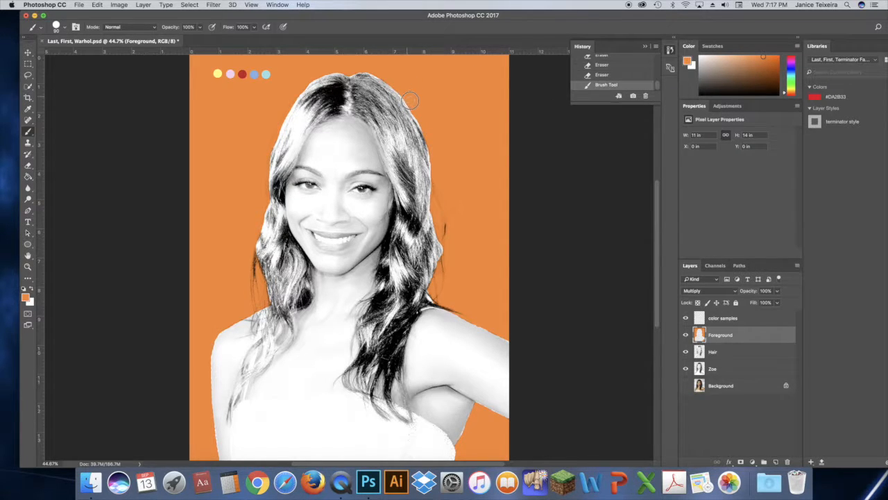
scroll(444, 229, "up", 4)
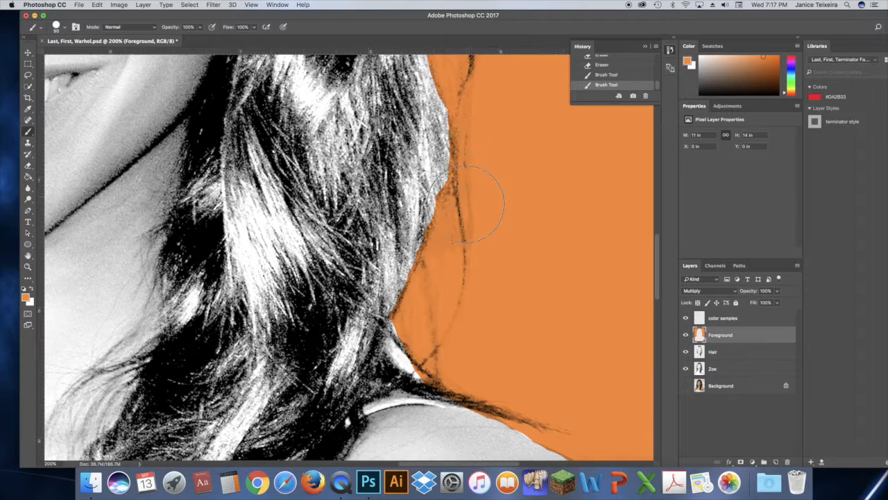
left_click(464, 169)
key("bracketleft")
key("bracketleft")
key("bracketleft")
key("bracketleft")
key("bracketleft")
mouse_move(393, 343)
left_mouse_down()
mouse_move(410, 367)
mouse_move(390, 339)
left_mouse_up()
scroll(389, 353, "down", 5)
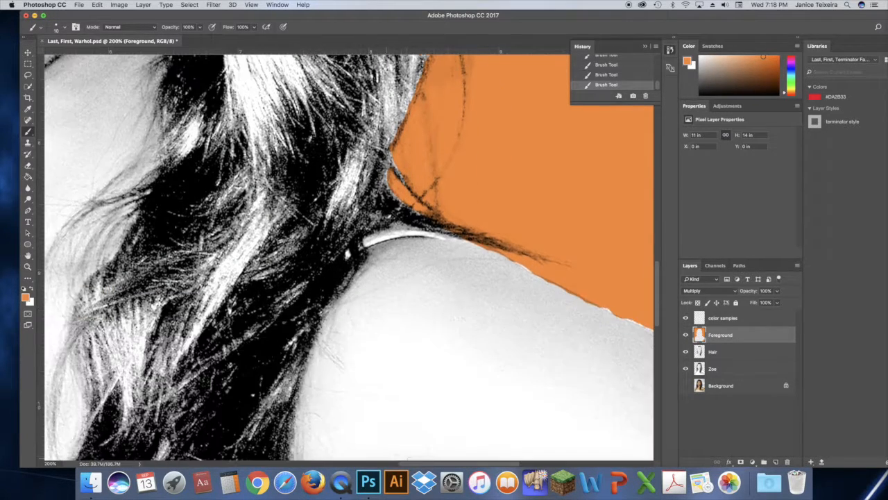
scroll(416, 312, "right", 3)
key("bracketright")
key("bracketright")
key("bracketright")
scroll(444, 316, "right", 5)
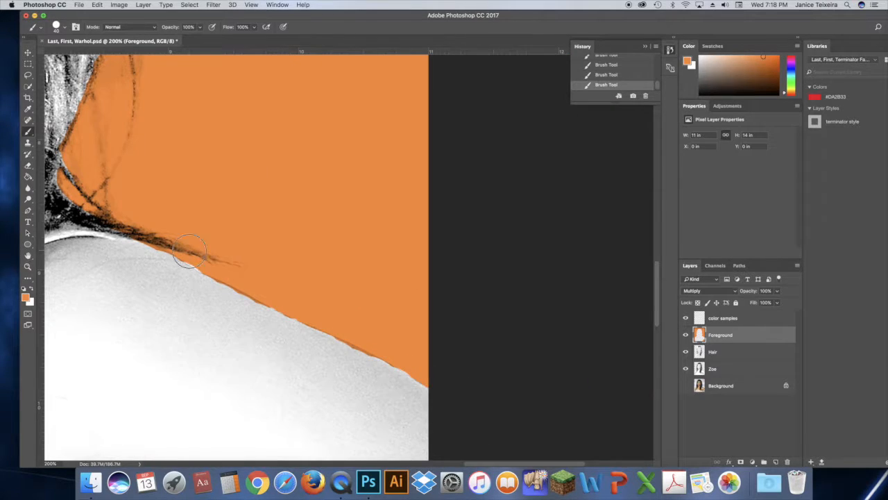
Step: Erase the orange overlapping the right shoulder's edge
key("e")
key("bracketright")
key("bracketright")
key("bracketright")
key("bracketright")
key("bracketright")
left_click_drag(201, 297, 361, 370)
left_click(361, 369)
Step: Erase the leftover orange spots along the edge of the hair on the right side
left_click(27, 255)
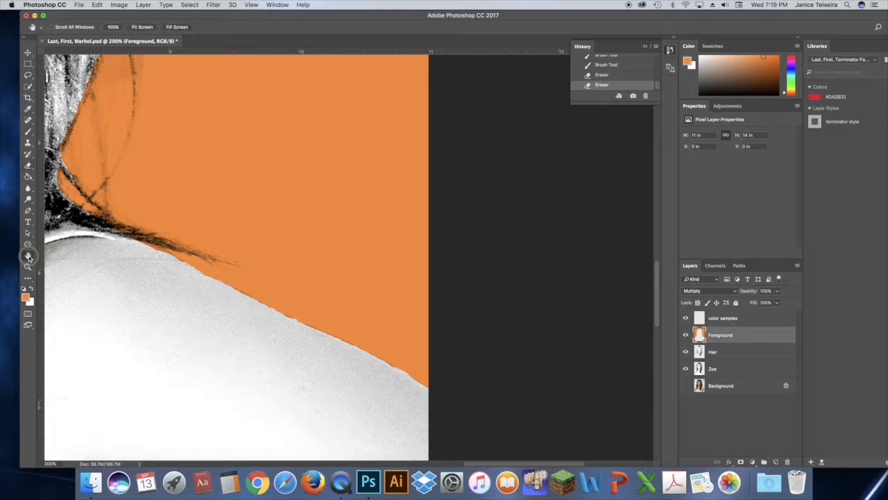
left_click_drag(119, 139, 161, 326)
left_click_drag(214, 173, 293, 222)
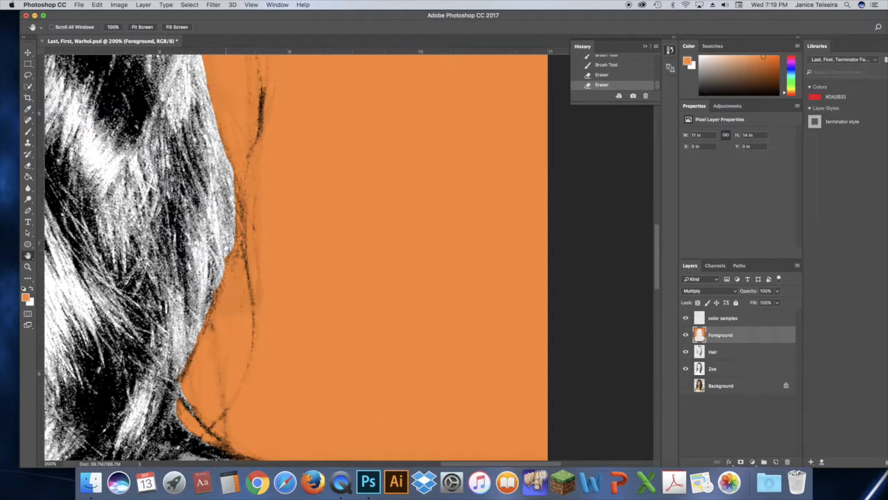
left_click(27, 165)
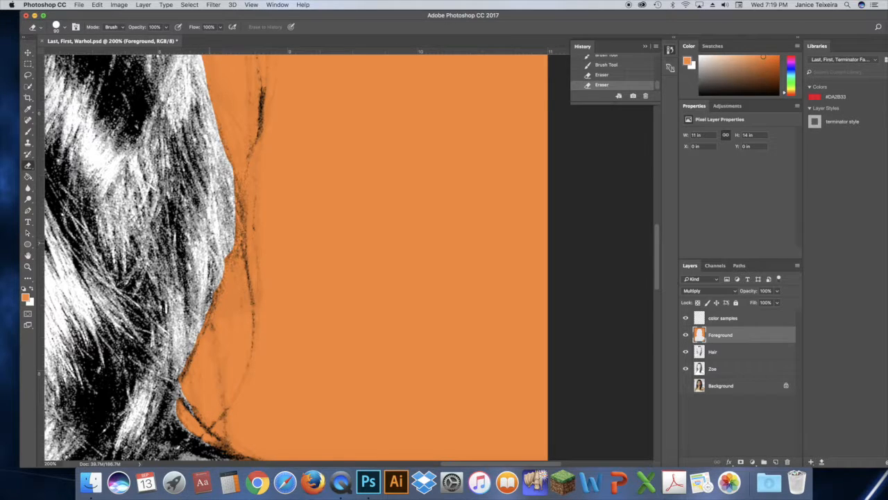
left_click(208, 250)
left_click_drag(659, 260, 655, 190)
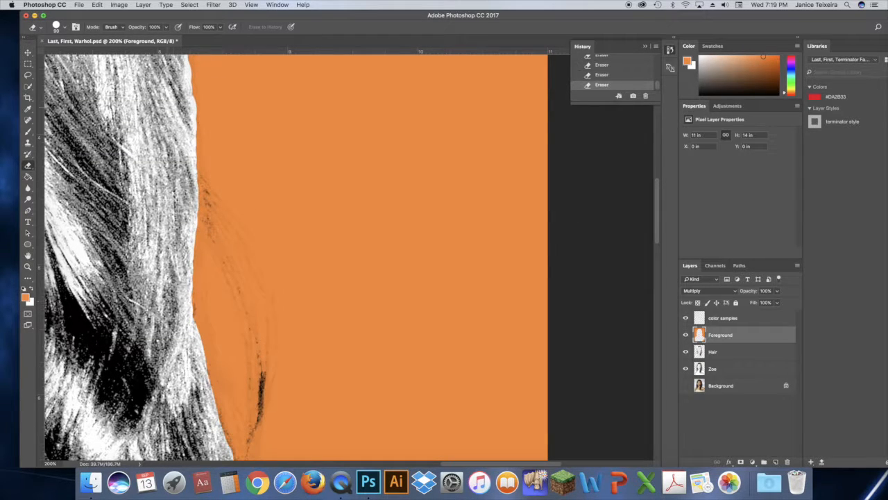
left_click_drag(171, 83, 272, 270)
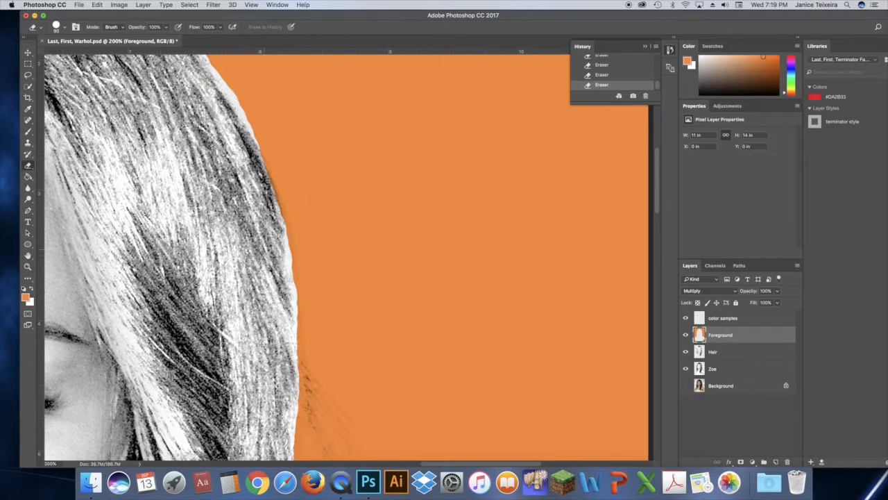
Step: Erase the orange overlapping the hair, neck and shoulder edge with repeated eraser strokes
left_click_drag(657, 190, 657, 179)
left_click_drag(170, 80, 295, 259)
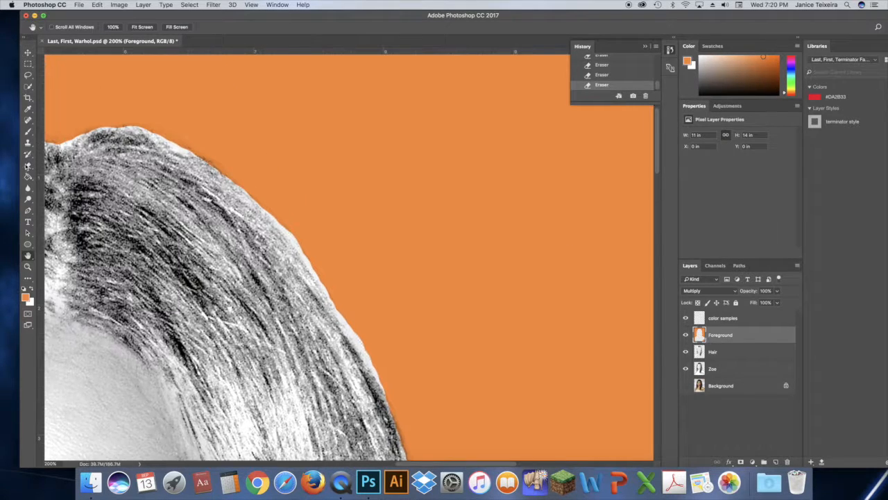
left_click_drag(63, 229, 279, 215)
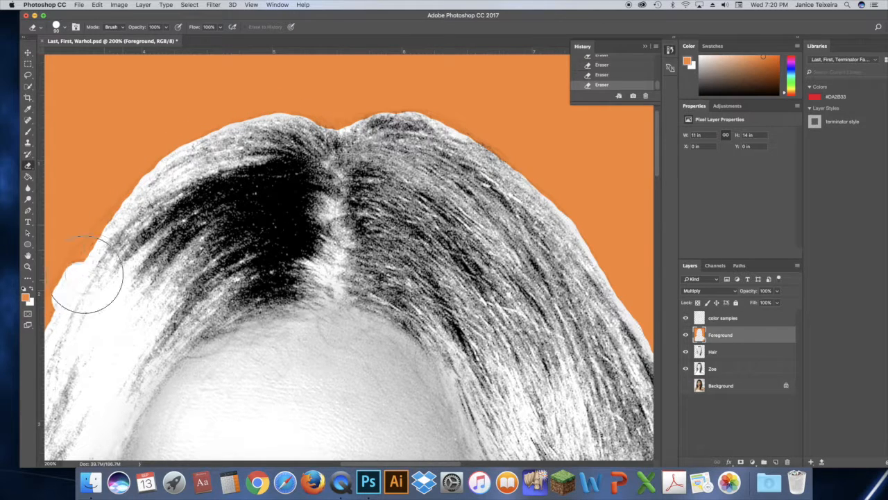
left_click_drag(115, 319, 257, 187)
left_click_drag(206, 200, 152, 347)
mouse_move(231, 162)
left_mouse_down()
mouse_move(141, 418)
mouse_move(143, 454)
left_mouse_up()
left_click_drag(217, 319, 264, 135)
left_click_drag(206, 147, 177, 451)
left_click_drag(248, 269, 261, 73)
left_click_drag(186, 278, 170, 389)
left_click_drag(190, 316, 203, 139)
mouse_move(175, 210)
left_mouse_down()
mouse_move(191, 303)
mouse_move(226, 406)
left_mouse_up()
left_click_drag(181, 309, 175, 190)
mouse_move(205, 288)
left_mouse_down()
mouse_move(196, 378)
mouse_move(169, 400)
left_mouse_up()
mouse_move(157, 344)
left_mouse_down()
mouse_move(232, 186)
mouse_move(285, 132)
left_mouse_up()
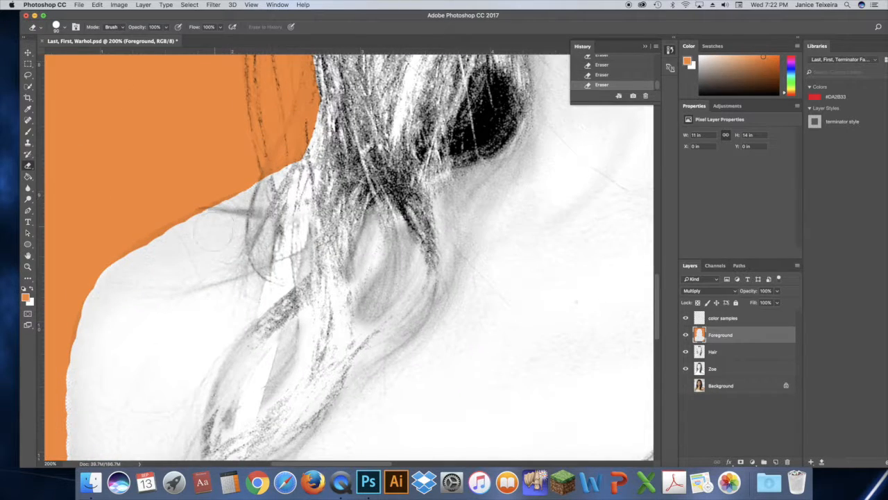
mouse_move(186, 258)
left_mouse_down()
mouse_move(132, 276)
mouse_move(109, 356)
mouse_move(132, 142)
left_mouse_up()
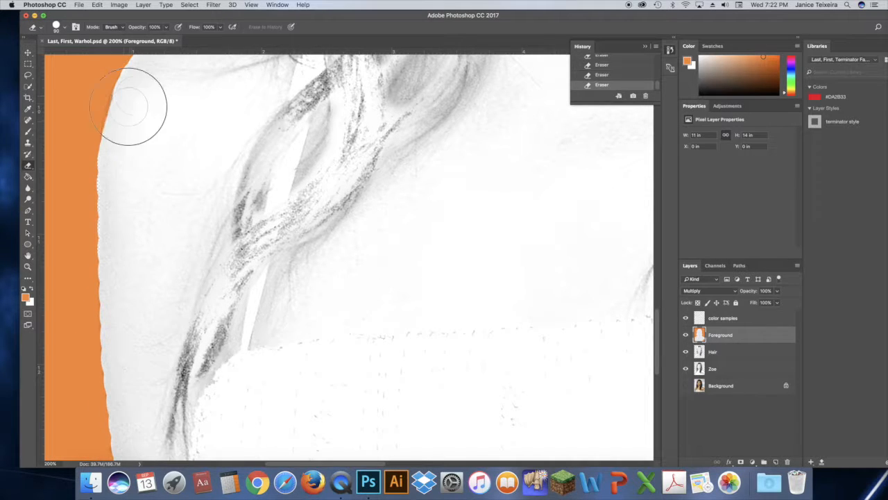
left_click_drag(117, 186, 125, 369)
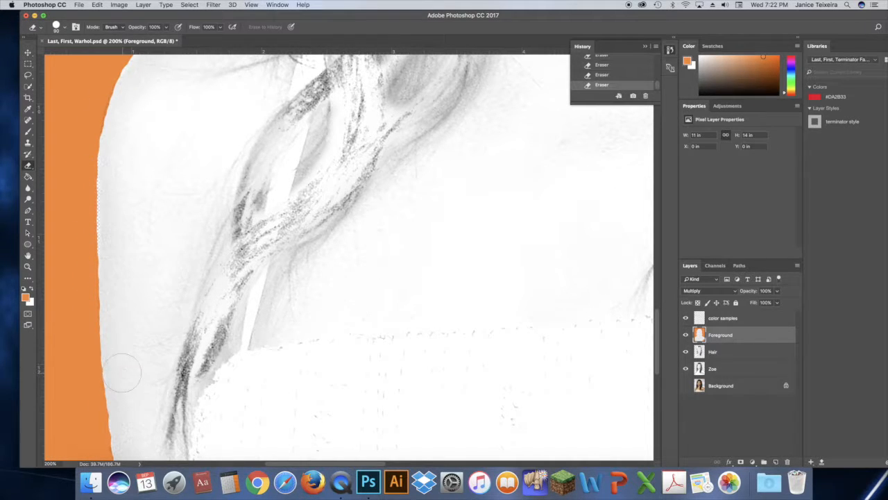
Step: Paint orange with the Brush back along the shoulder's outer edge where too much was erased
scroll(297, 323, "down", 5)
left_click_drag(657, 346, 658, 356)
key("b")
left_click_drag(108, 308, 118, 396)
left_click_drag(96, 252, 104, 291)
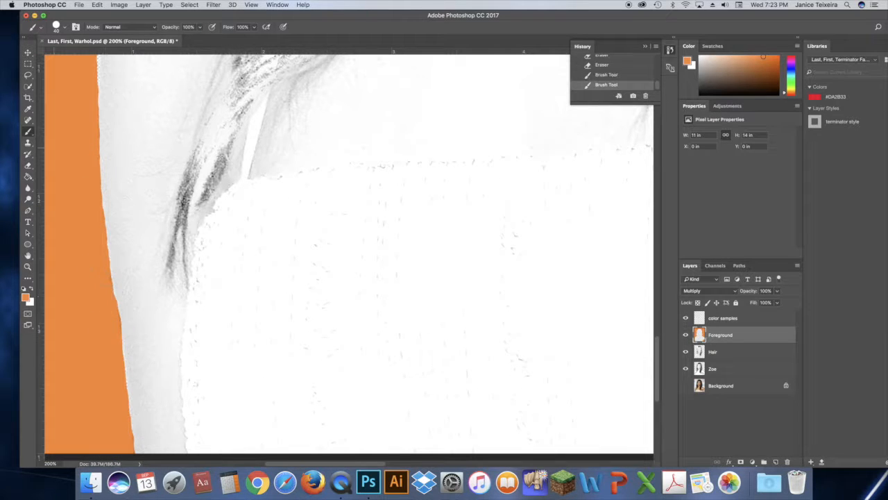
key("super+0")
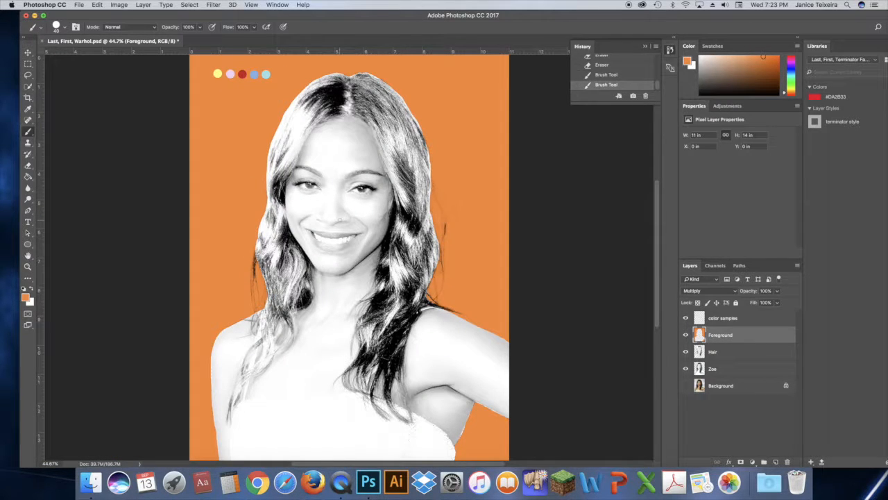